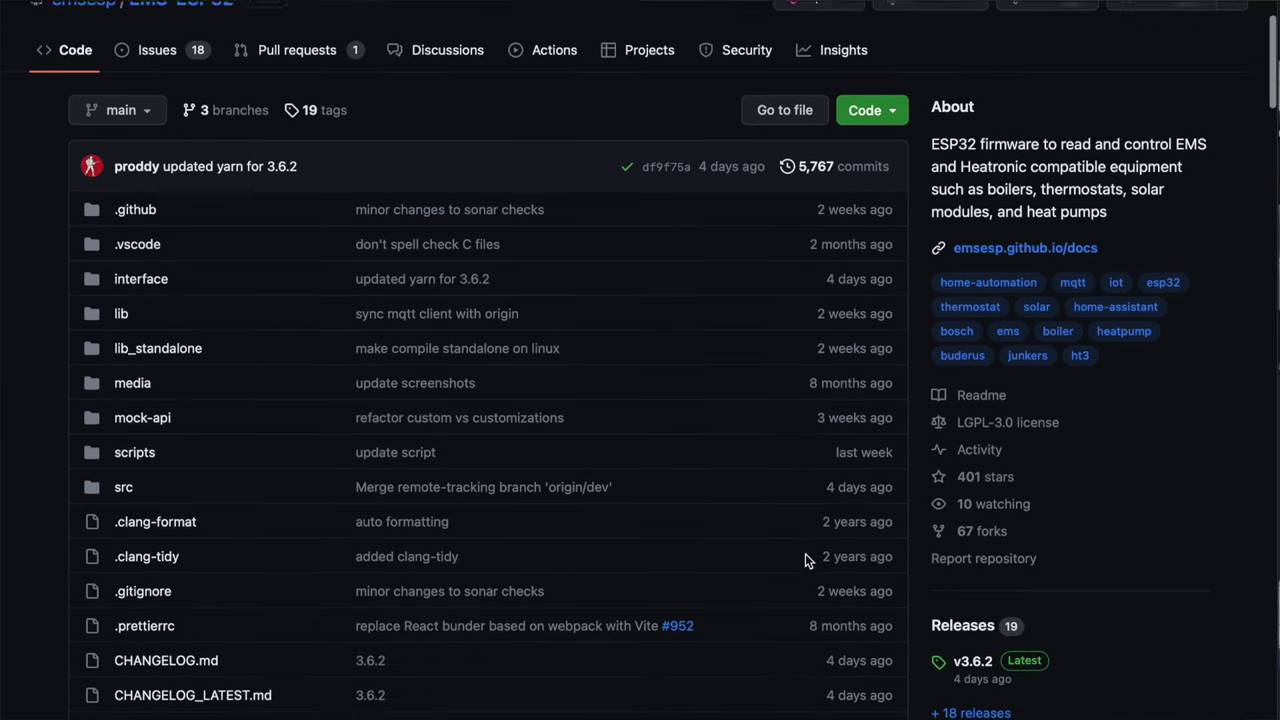
# - Review the EMS-ESP32 repository's files and README, and the EMS bus gateways in the BBQKees Electronics shop
pyautogui.scroll(-10, 805, 555)
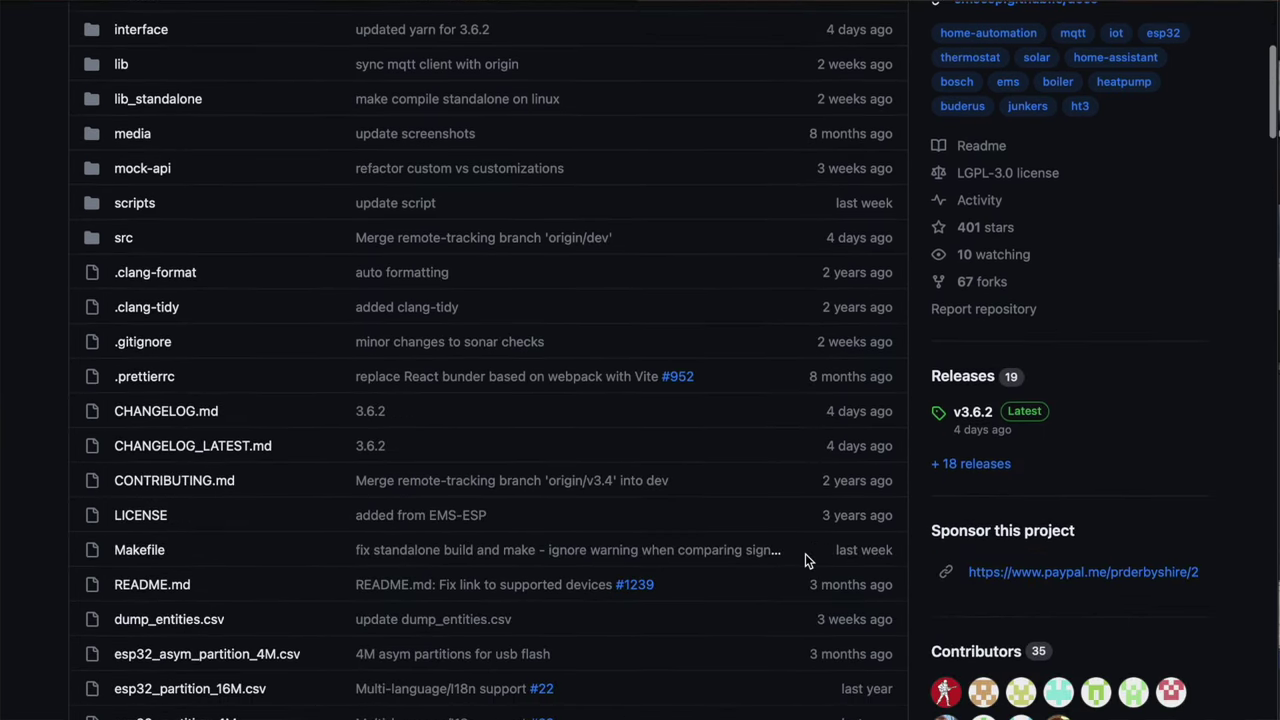
pyautogui.scroll(-15, 806, 558)
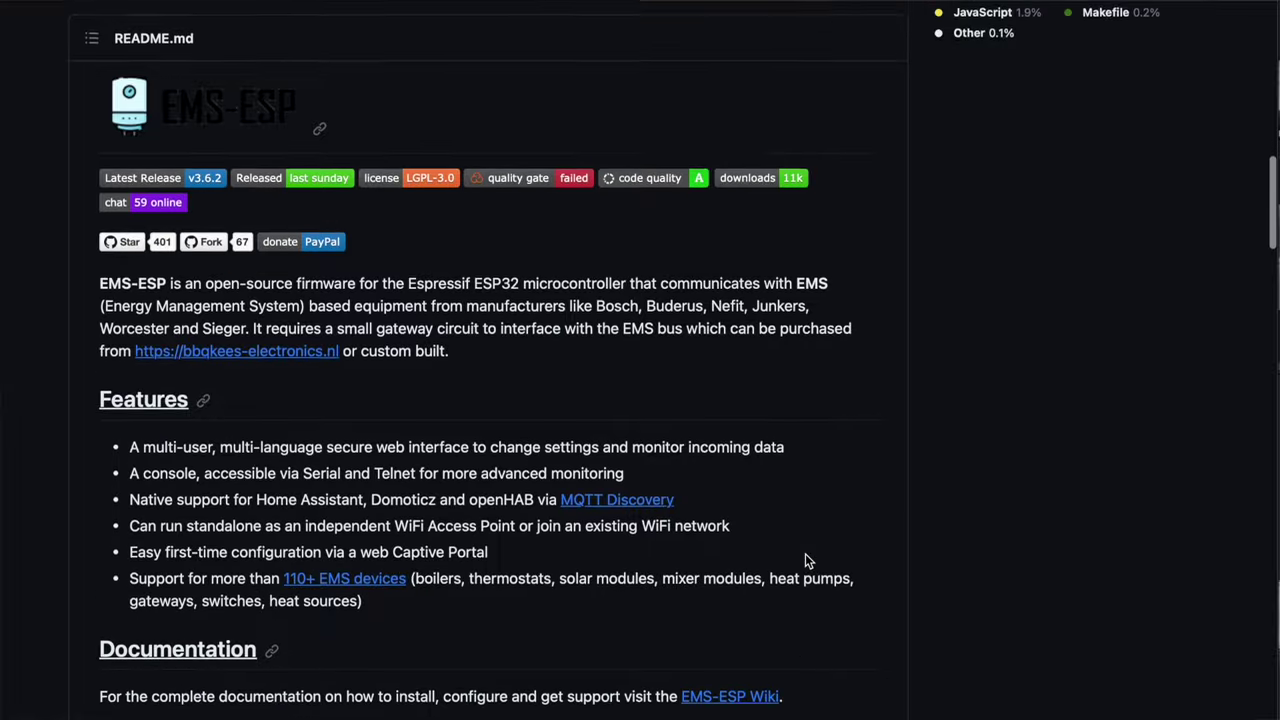
pyautogui.scroll(-17, 807, 561)
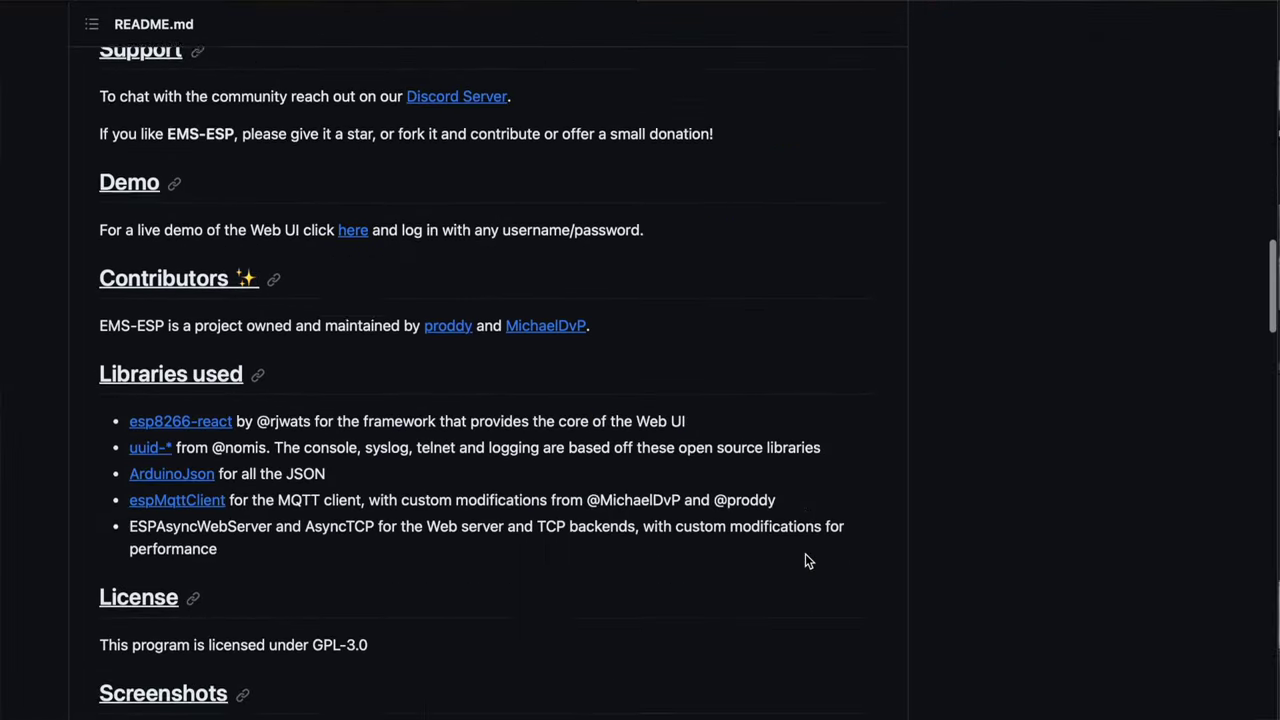
pyautogui.scroll(-7, 808, 561)
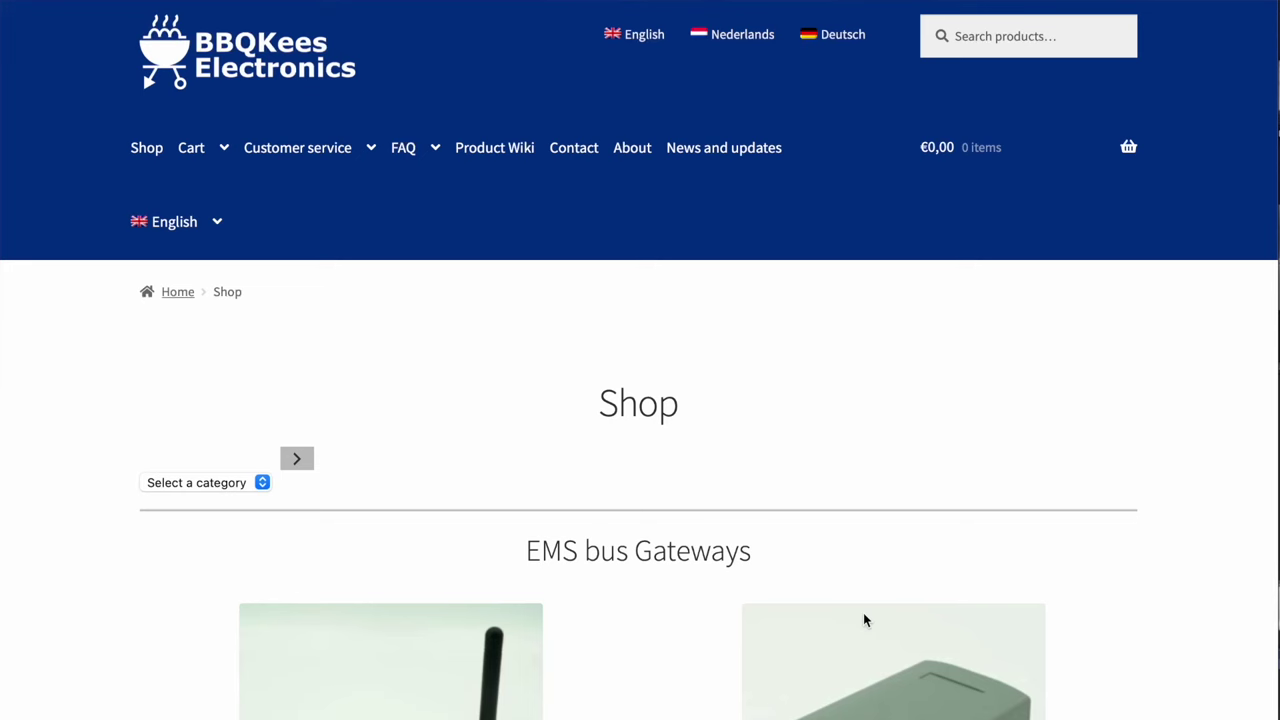
pyautogui.scroll(-5, 865, 620)
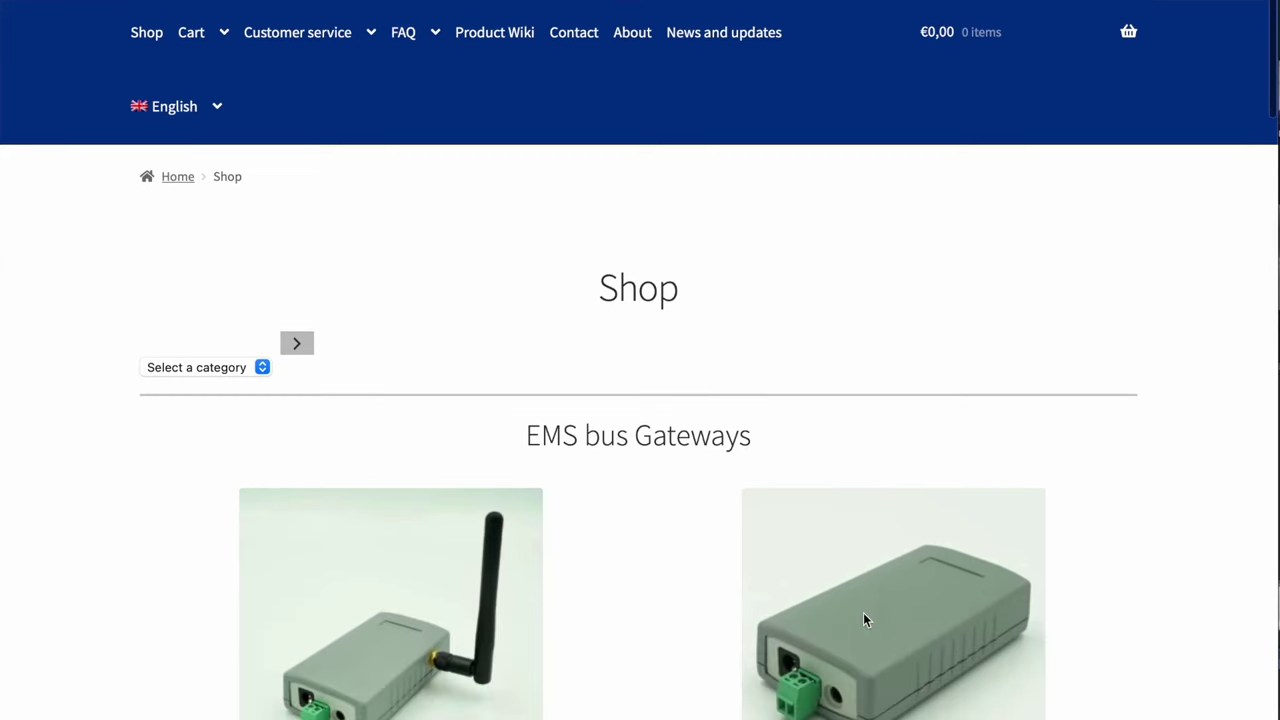
pyautogui.scroll(-5, 865, 620)
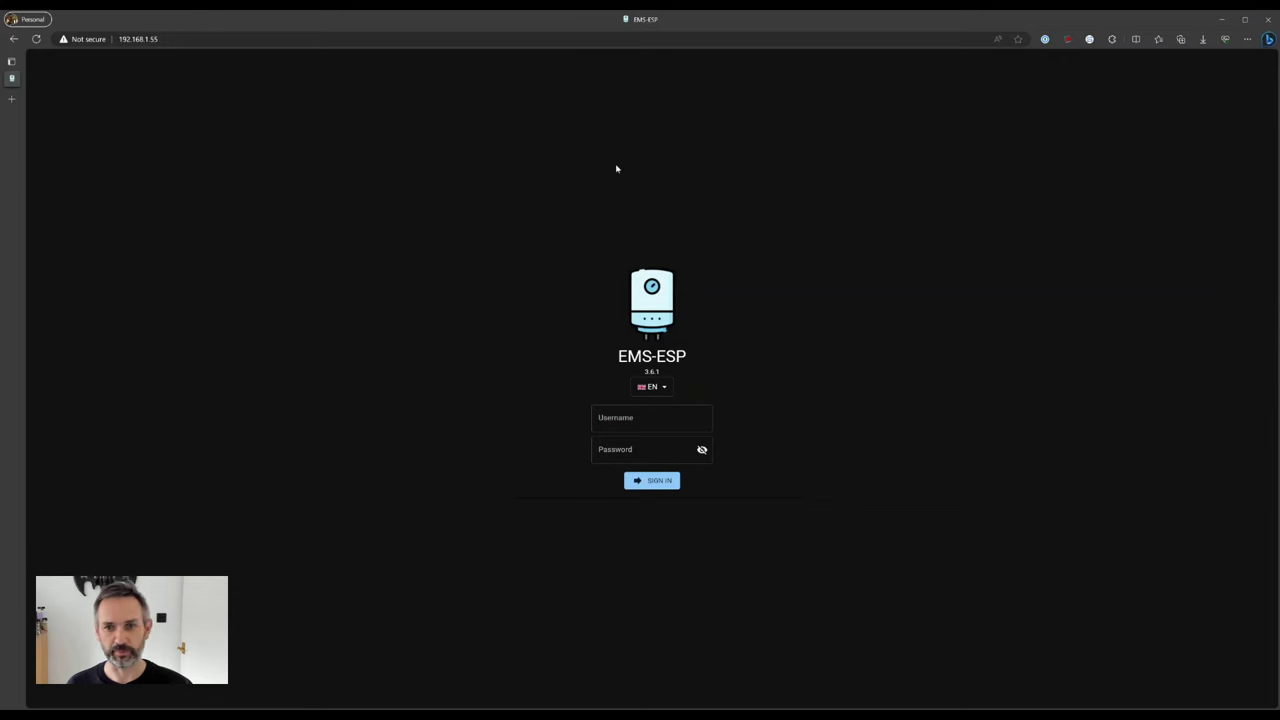
# - Sign in to the EMS-ESP web interface with the admin username and the account password
pyautogui.click(669, 420)
pyautogui.click(630, 445)
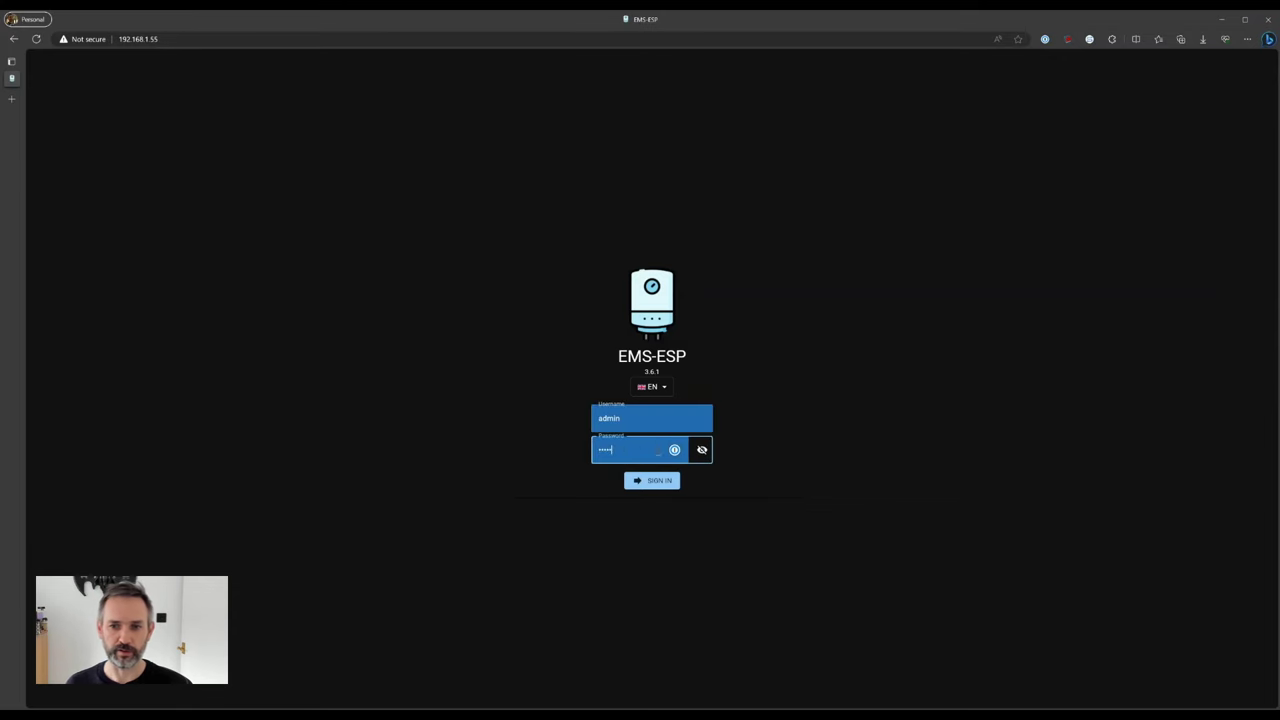
pyautogui.click(657, 484)
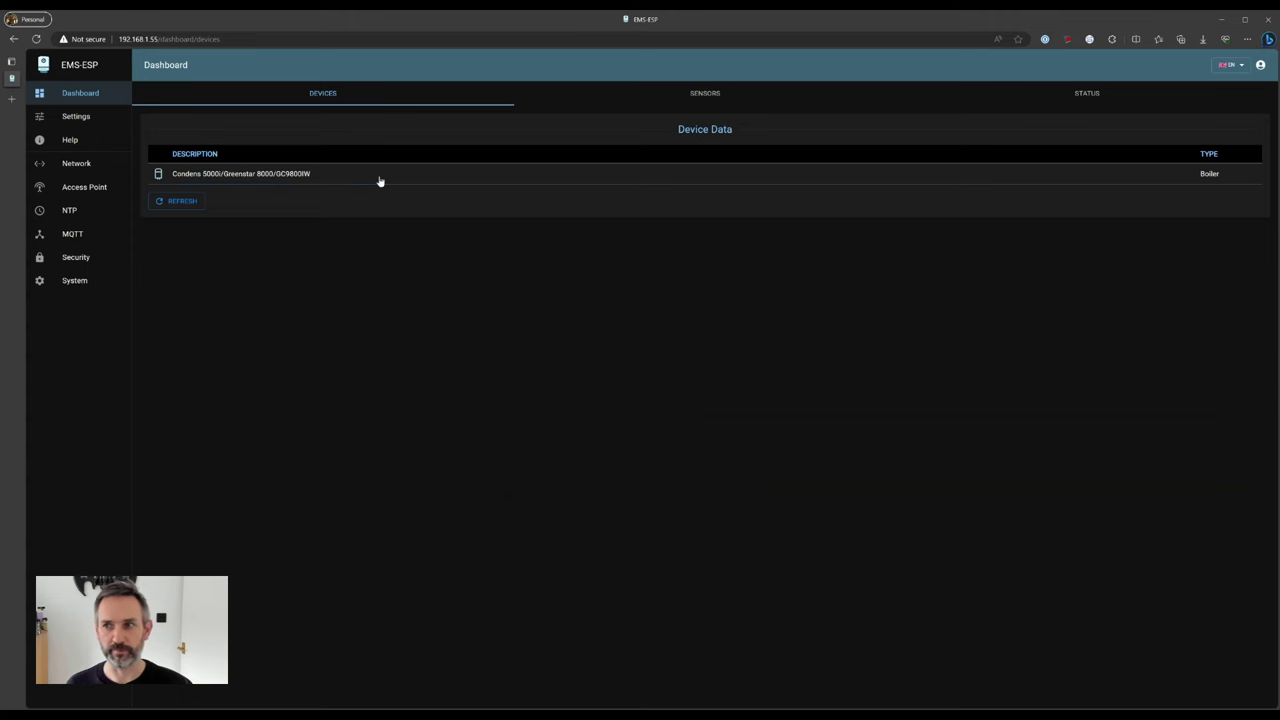
# - Examine the full entity list of the Condens 5000i/Greenstar 8000 boiler, including burner, heating and hot water values
pyautogui.click(279, 175)
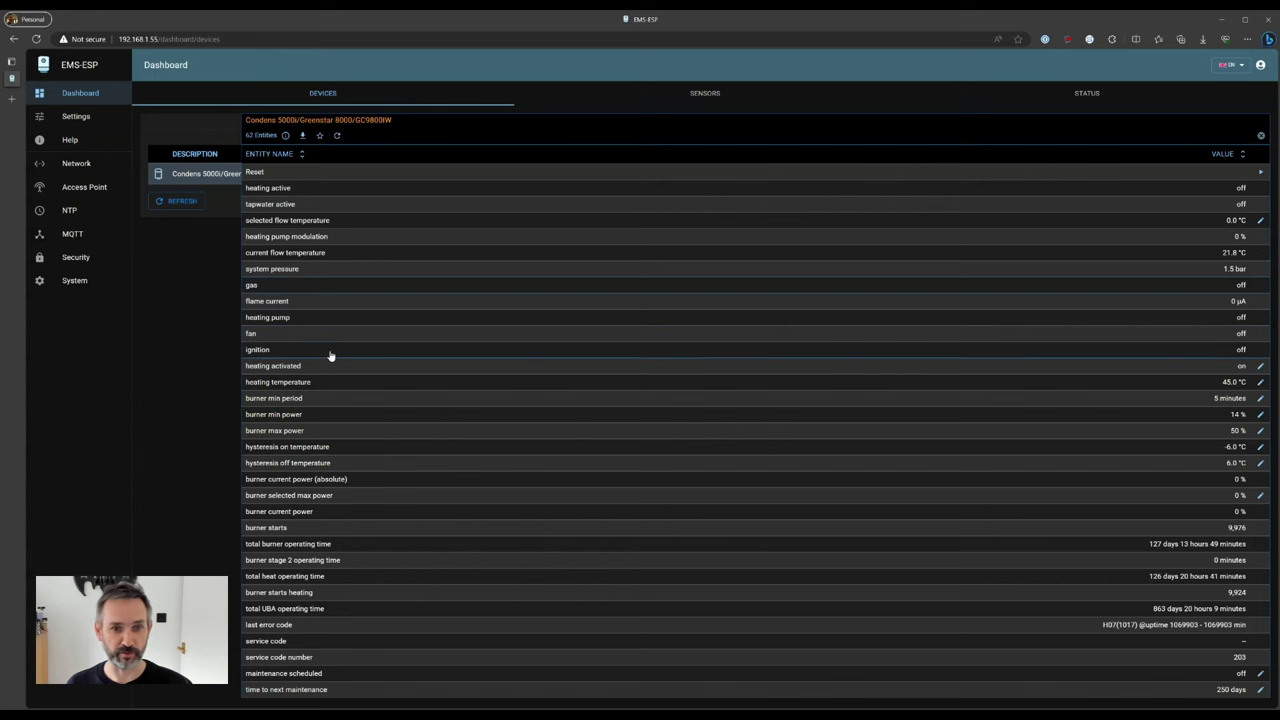
pyautogui.scroll(-1, 345, 355)
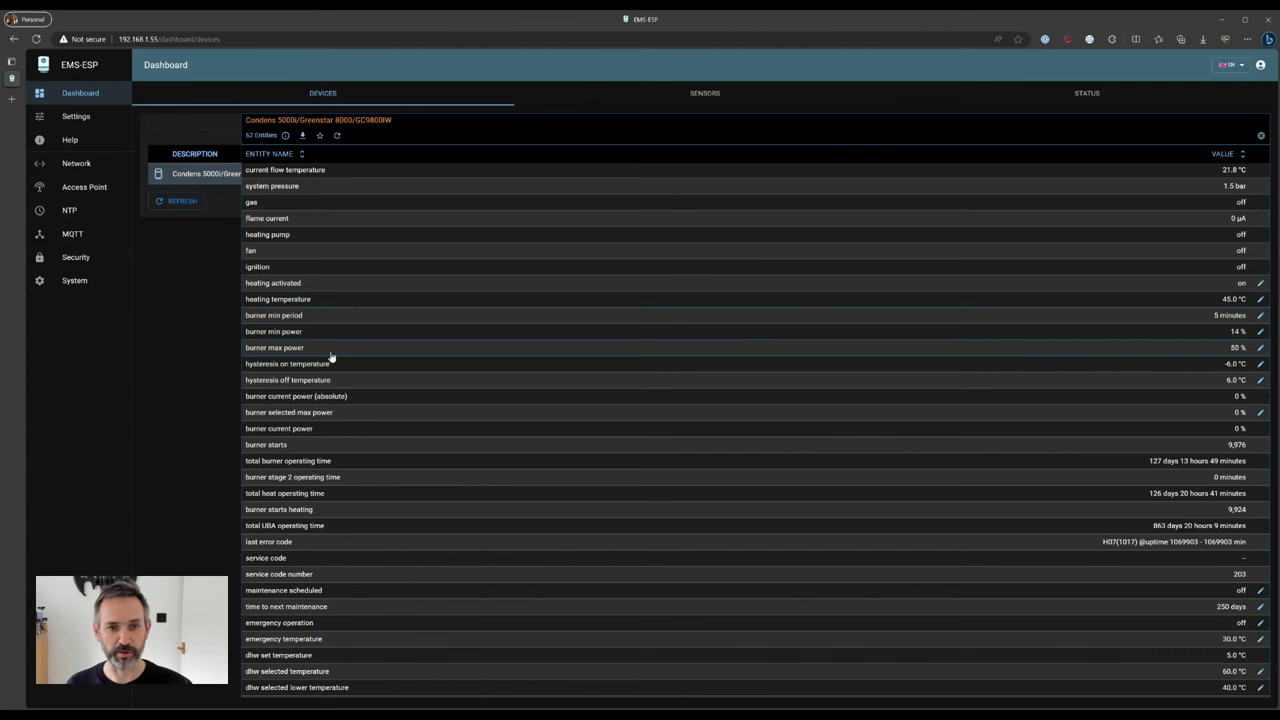
pyautogui.scroll(-4, 353, 408)
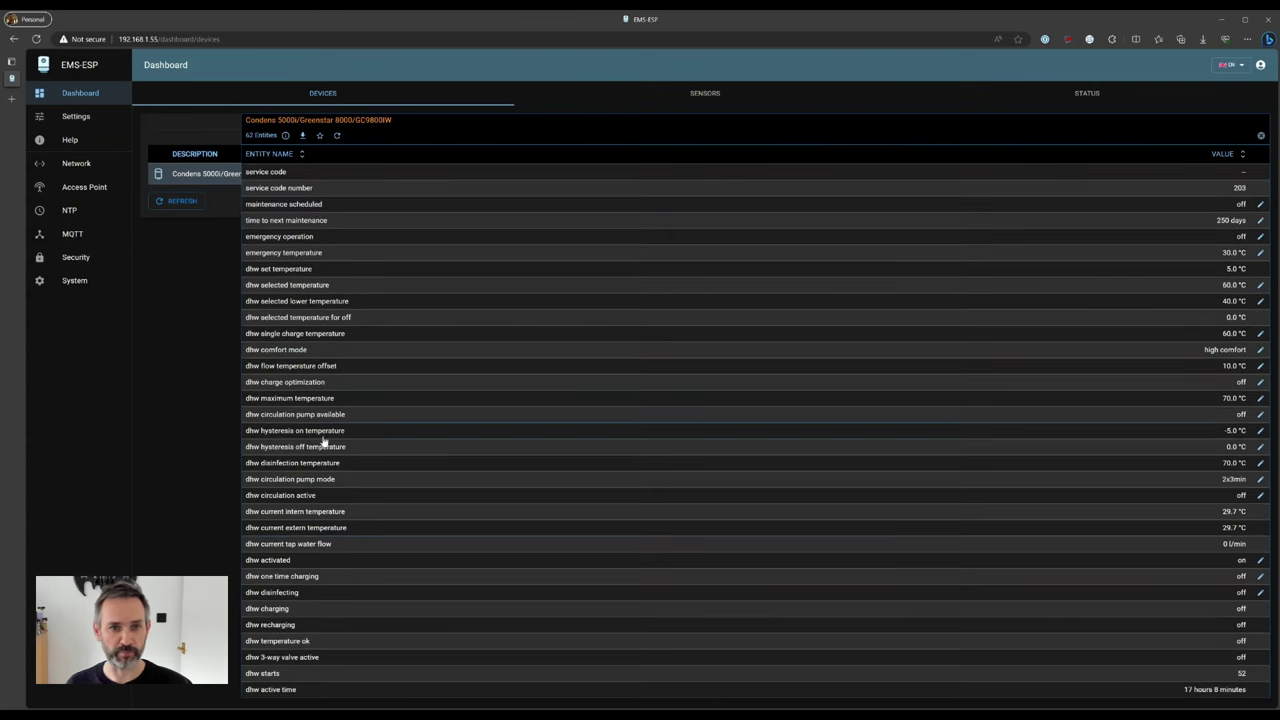
pyautogui.scroll(3, 325, 442)
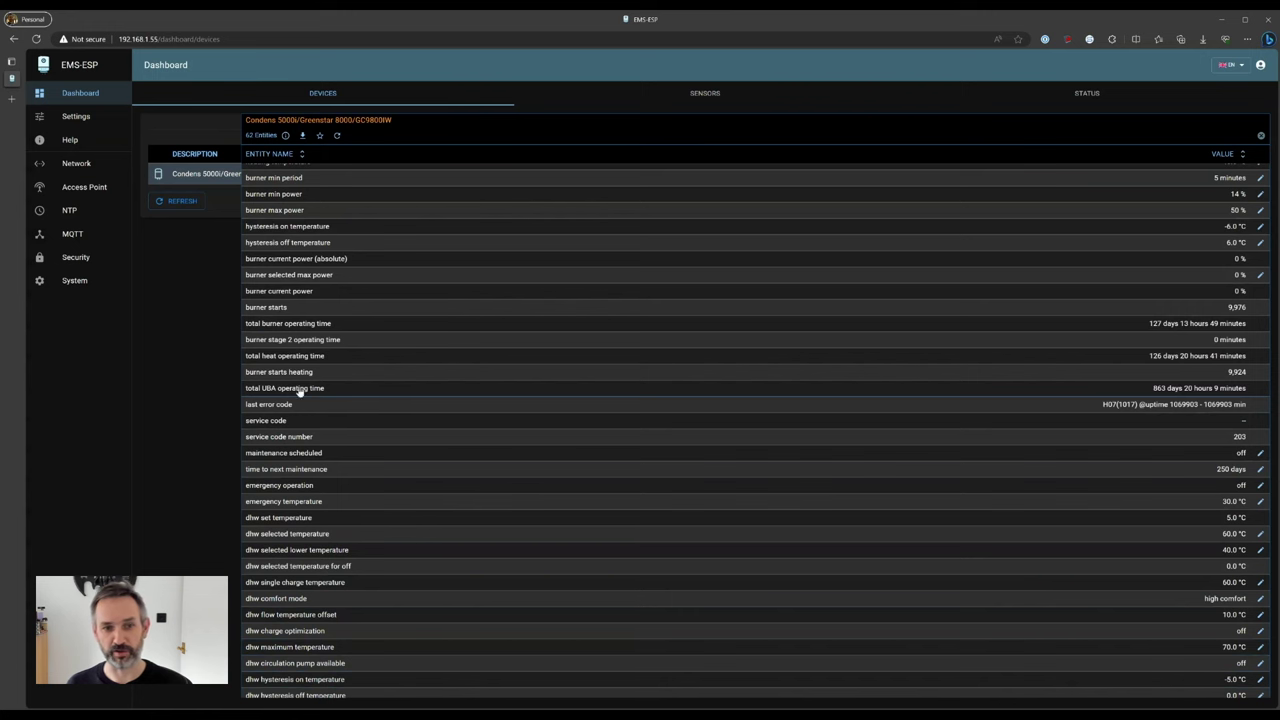
pyautogui.scroll(-2, 296, 462)
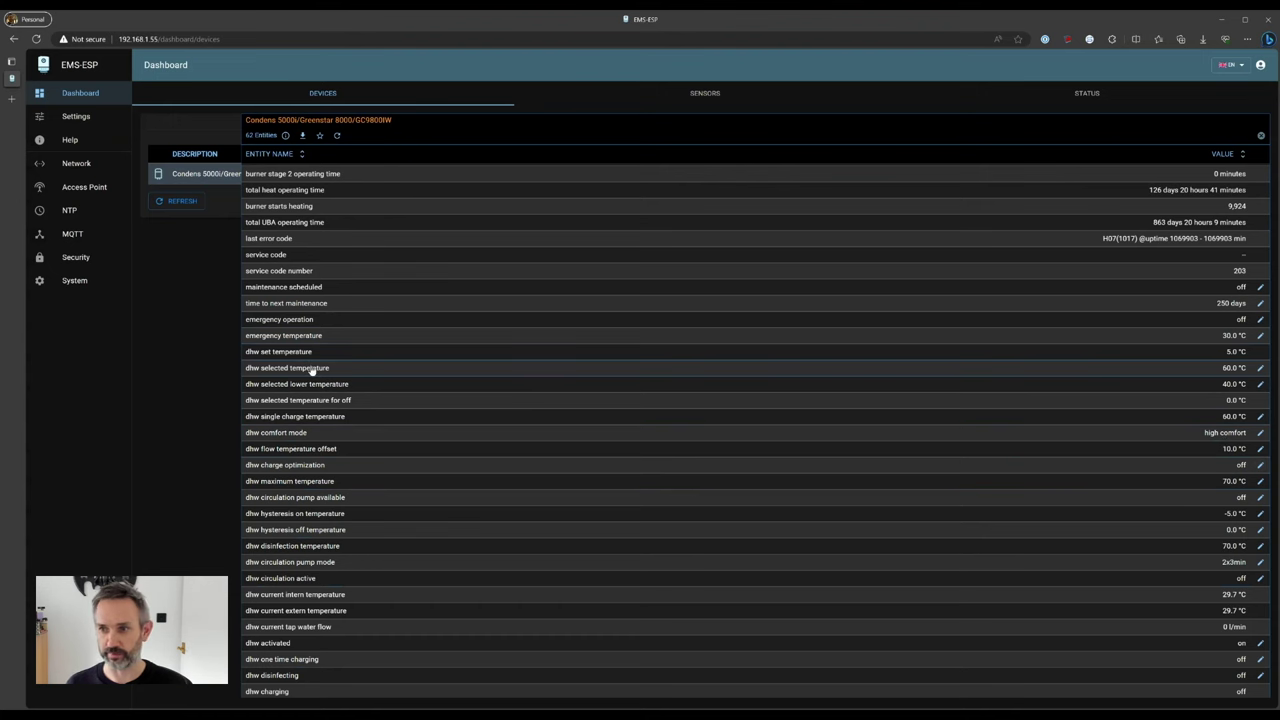
pyautogui.scroll(2, 311, 384)
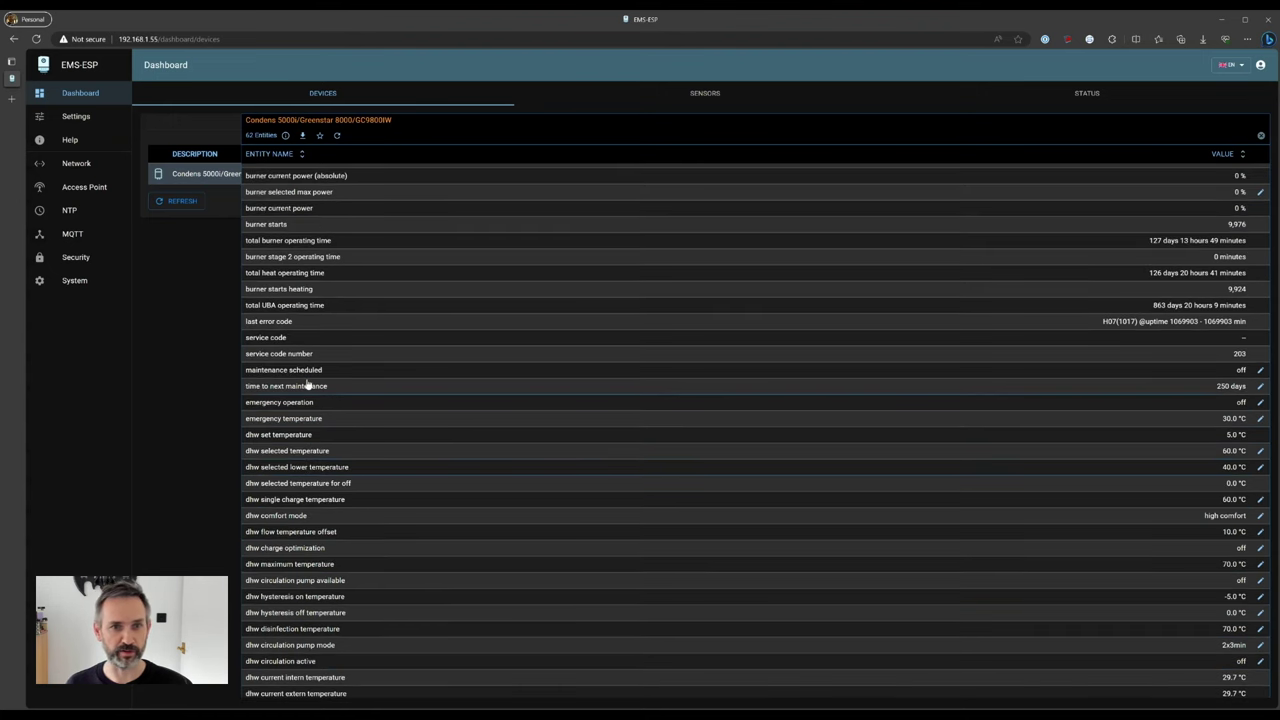
pyautogui.scroll(4, 309, 385)
pyautogui.scroll(4, 309, 384)
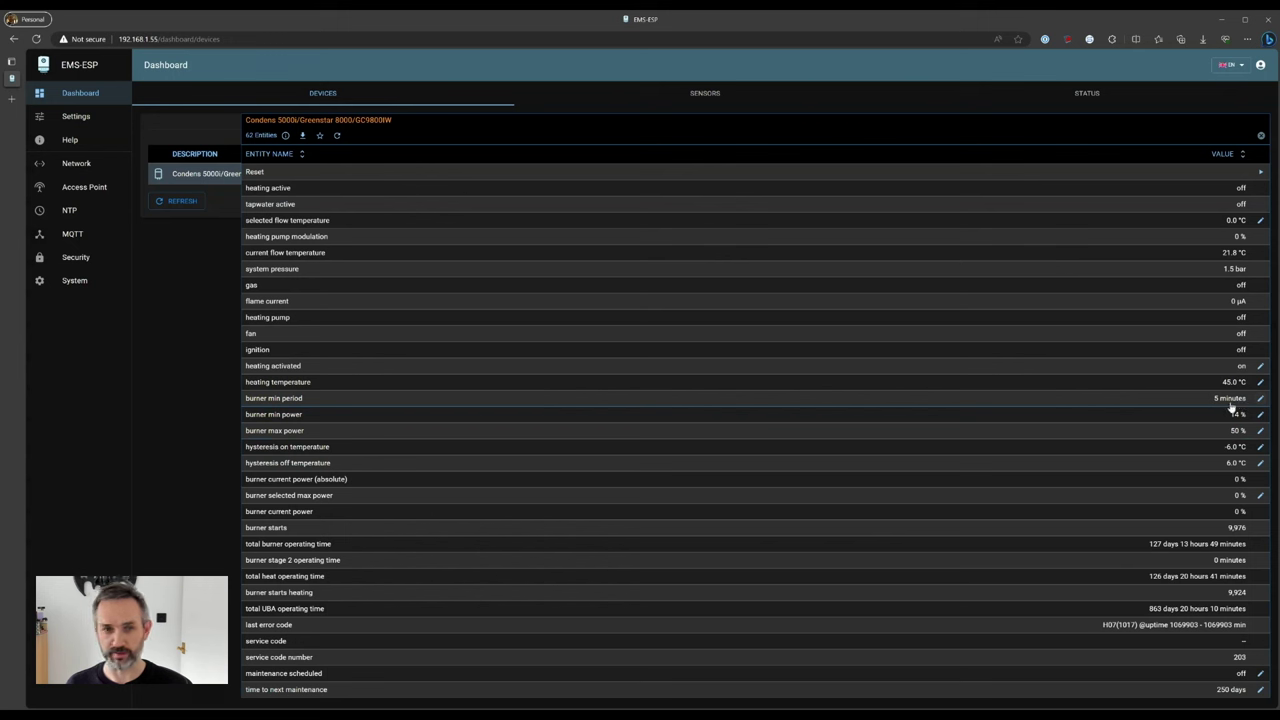
pyautogui.scroll(-3, 1096, 462)
pyautogui.scroll(-3, 1230, 432)
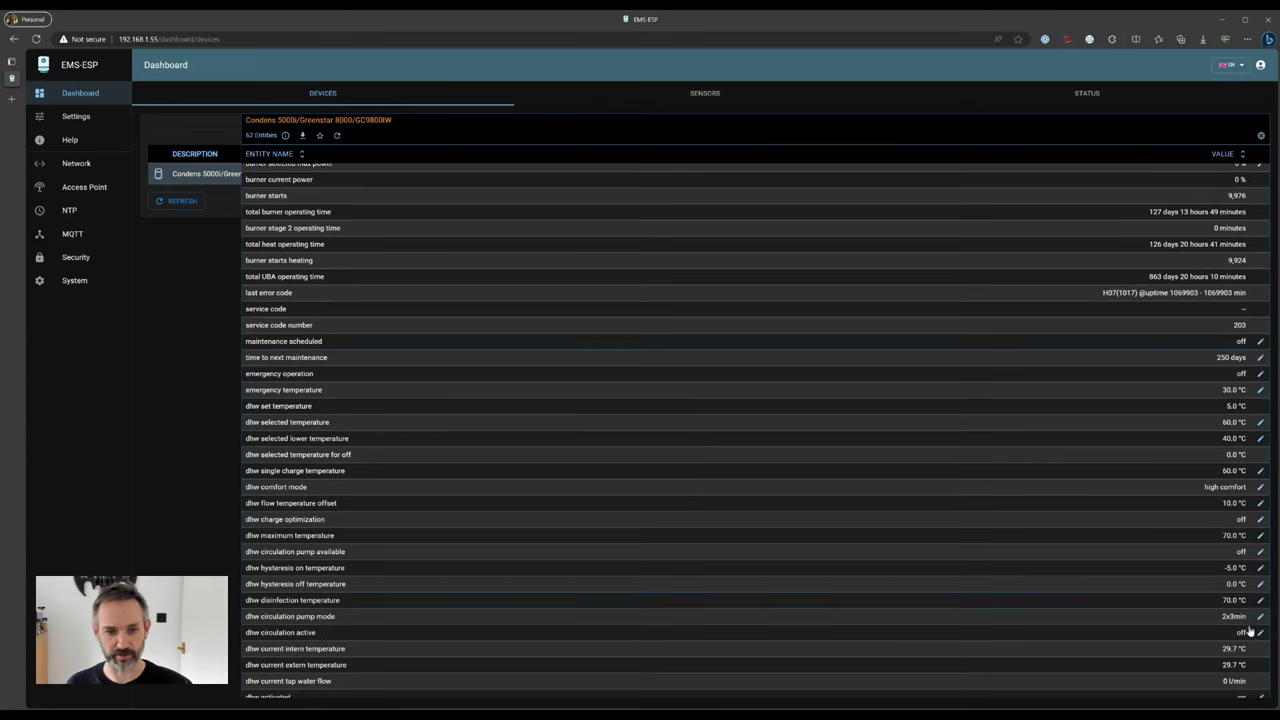
pyautogui.scroll(-3, 1249, 635)
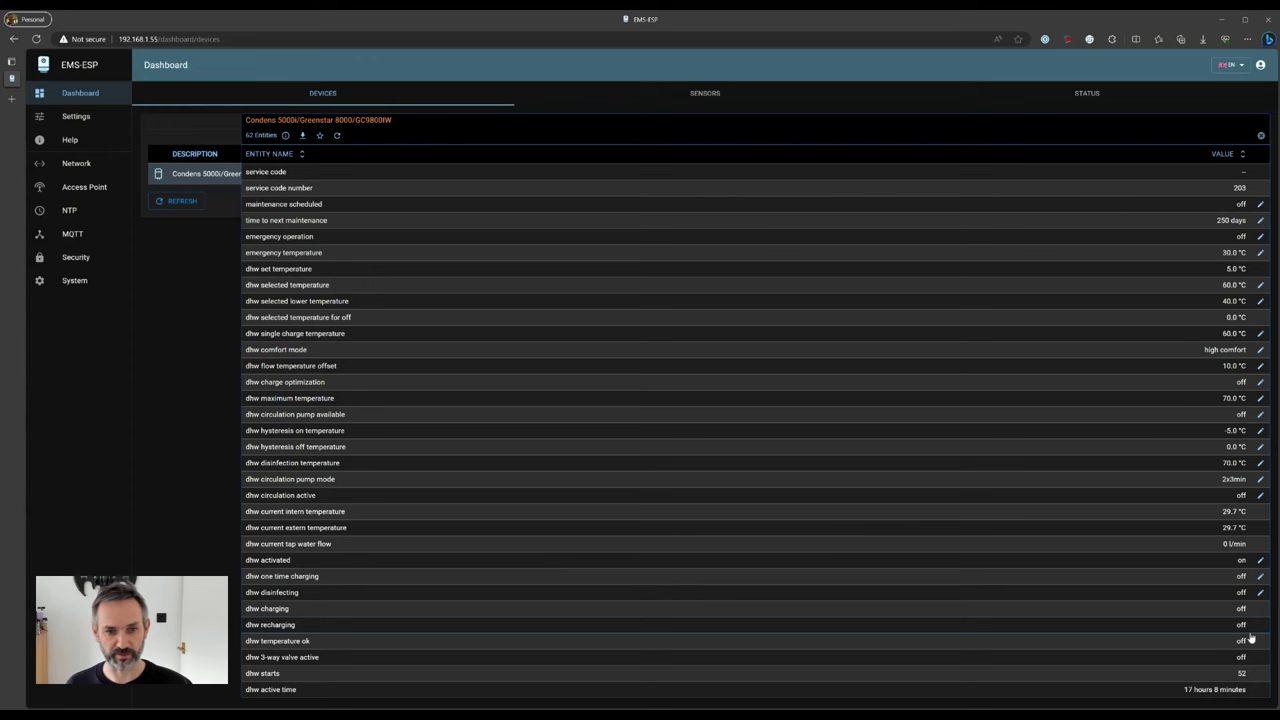
pyautogui.scroll(9, 1229, 612)
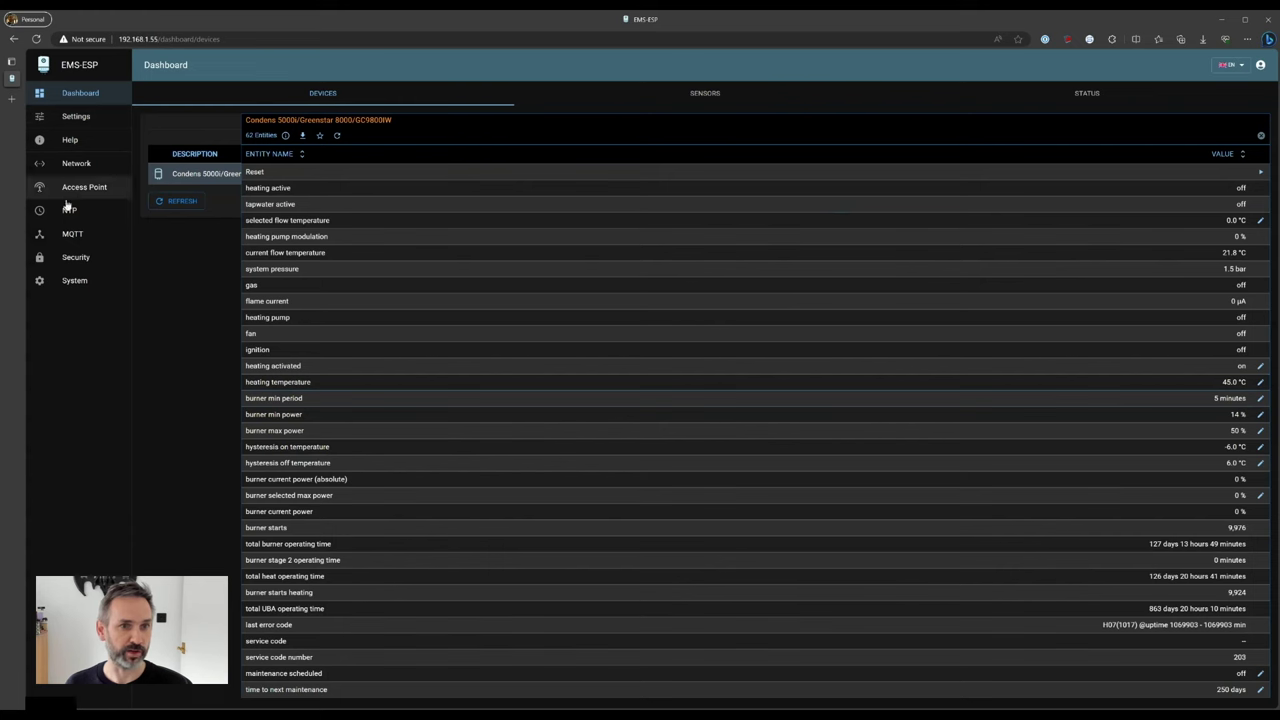
# - Check the gateway's network, access point, NTP and MQTT status pages
pyautogui.click(90, 166)
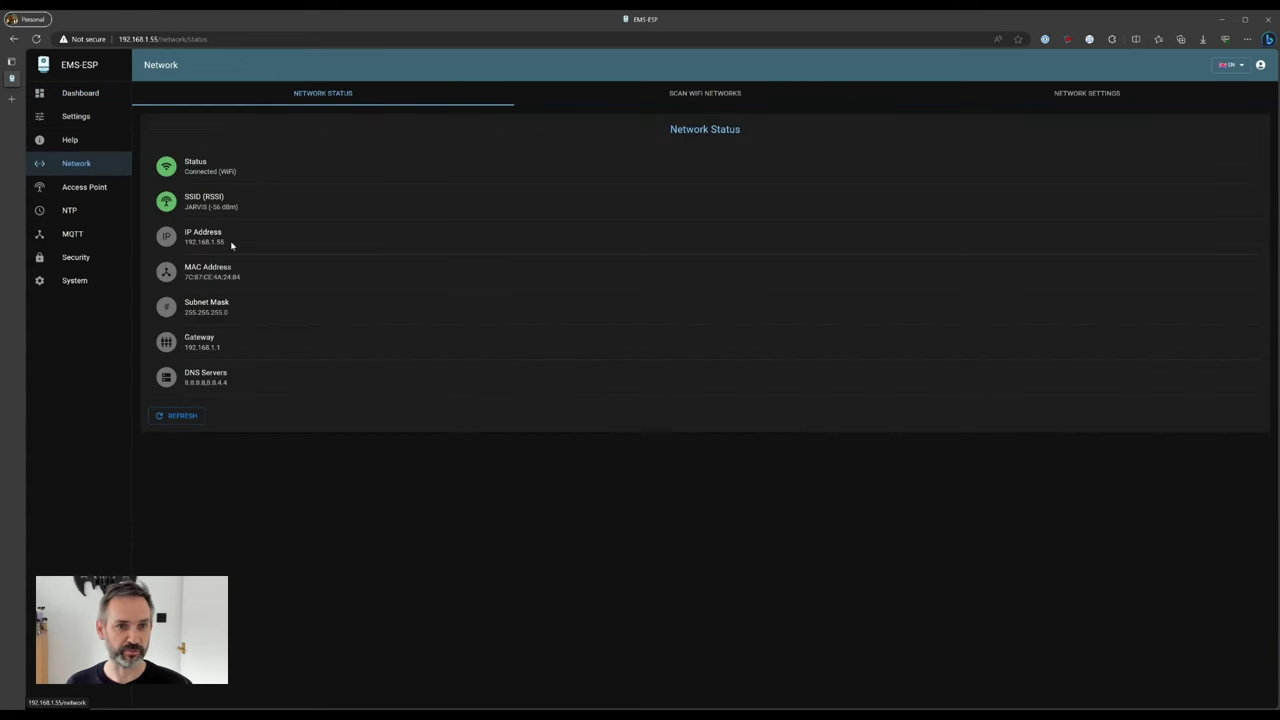
pyautogui.click(105, 190)
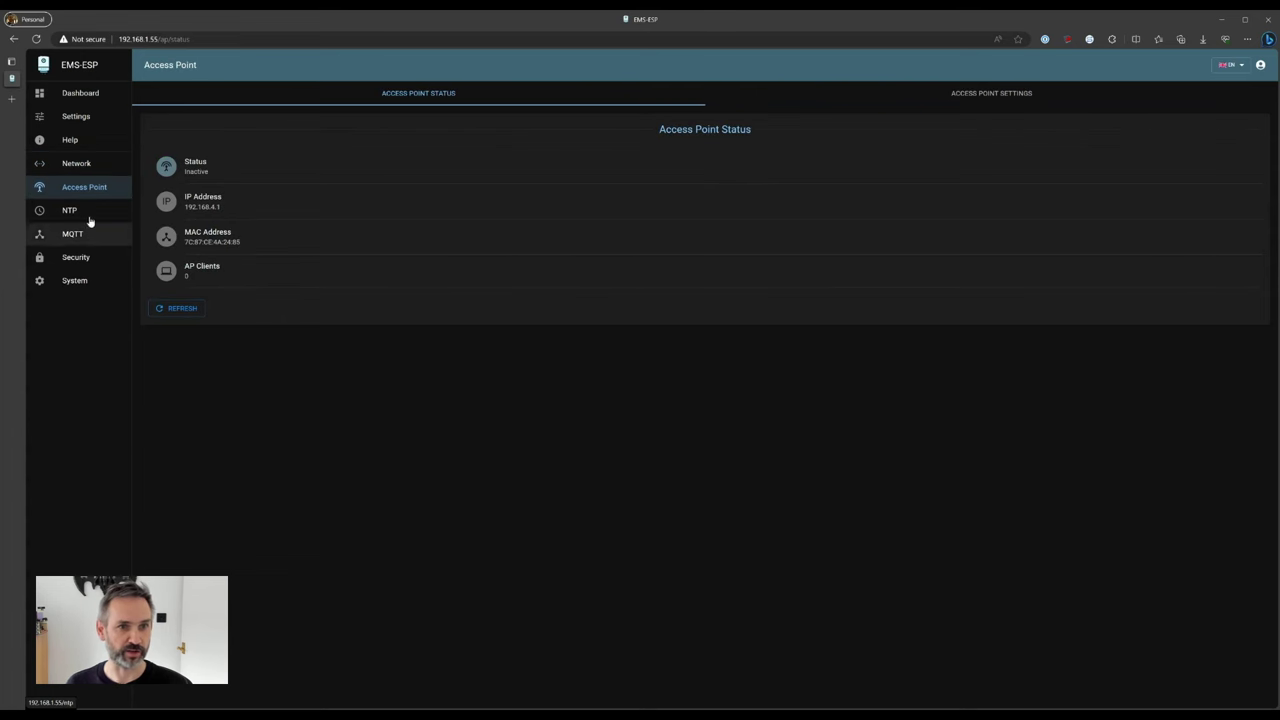
pyautogui.click(83, 212)
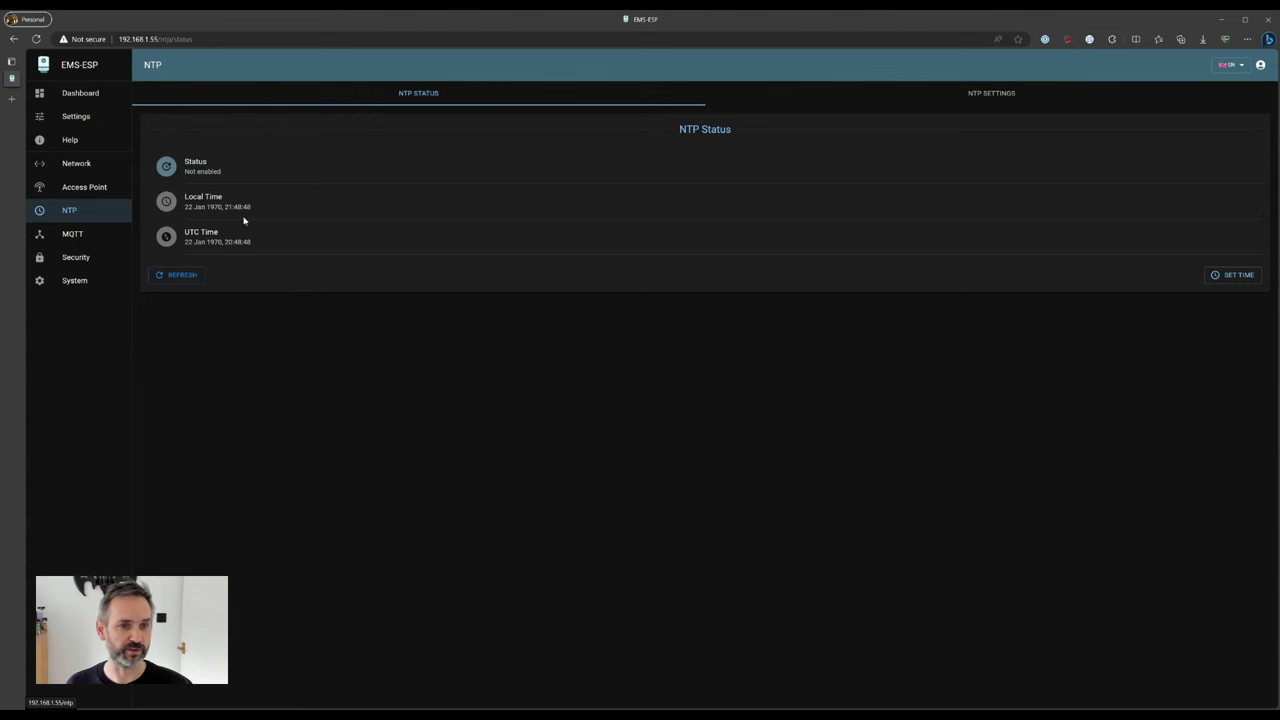
pyautogui.click(103, 236)
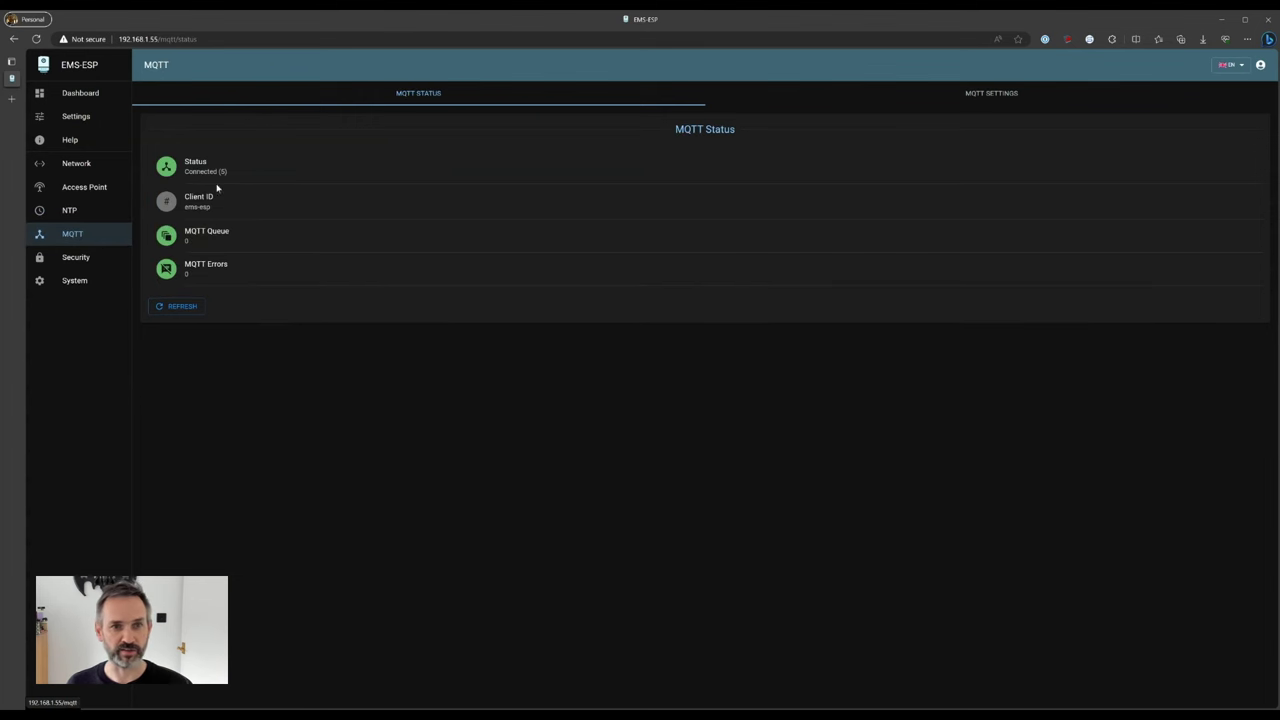
# - Review the gateway's MQTT settings and check which discovery types are available
pyautogui.click(975, 94)
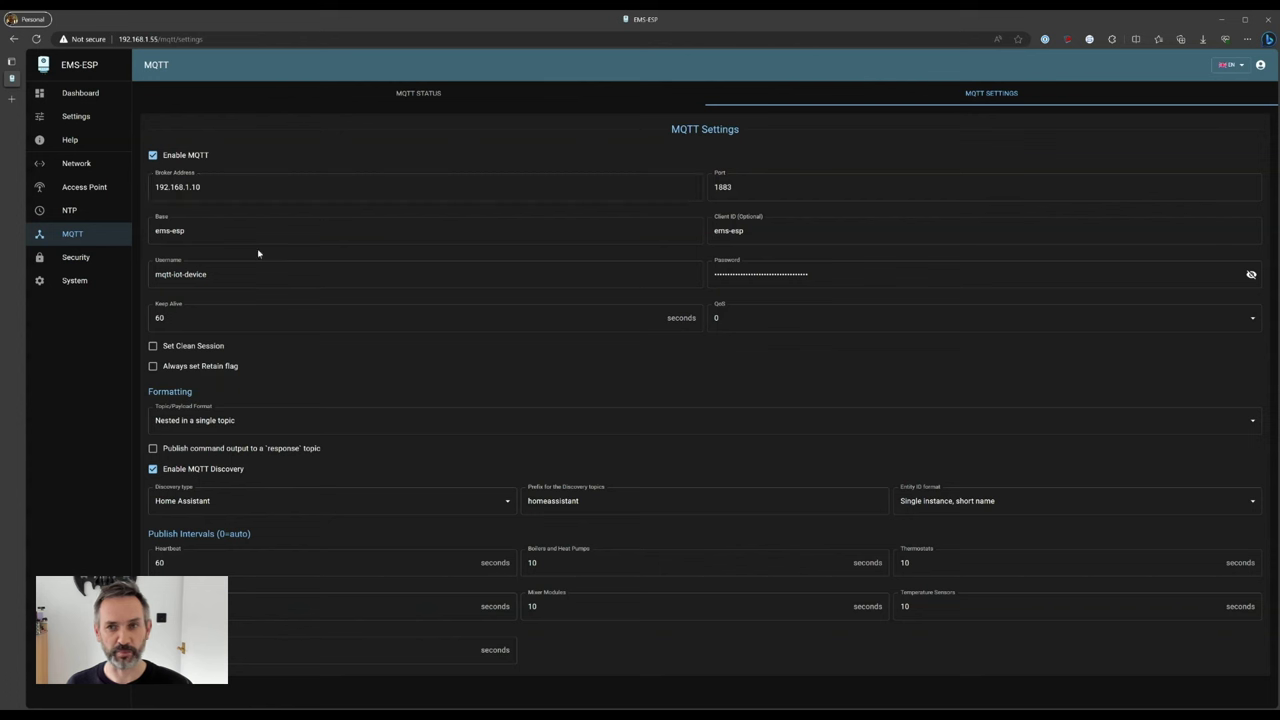
pyautogui.click(211, 508)
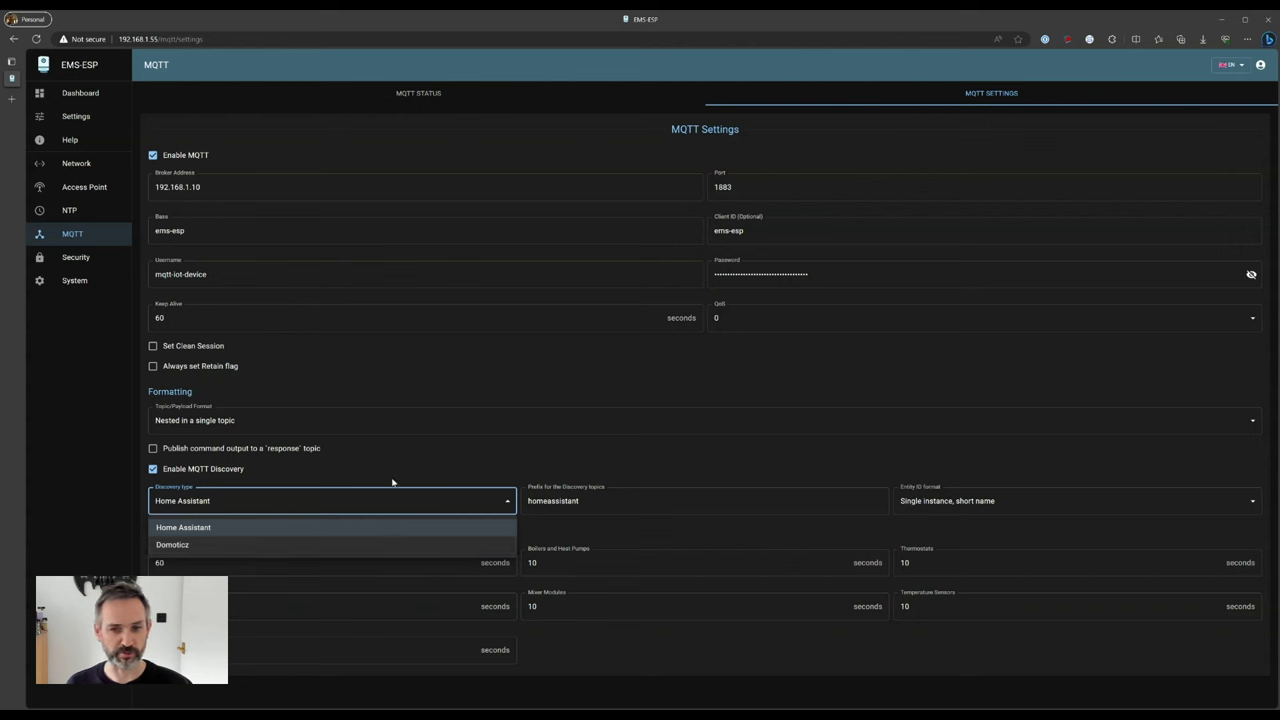
pyautogui.click(634, 468)
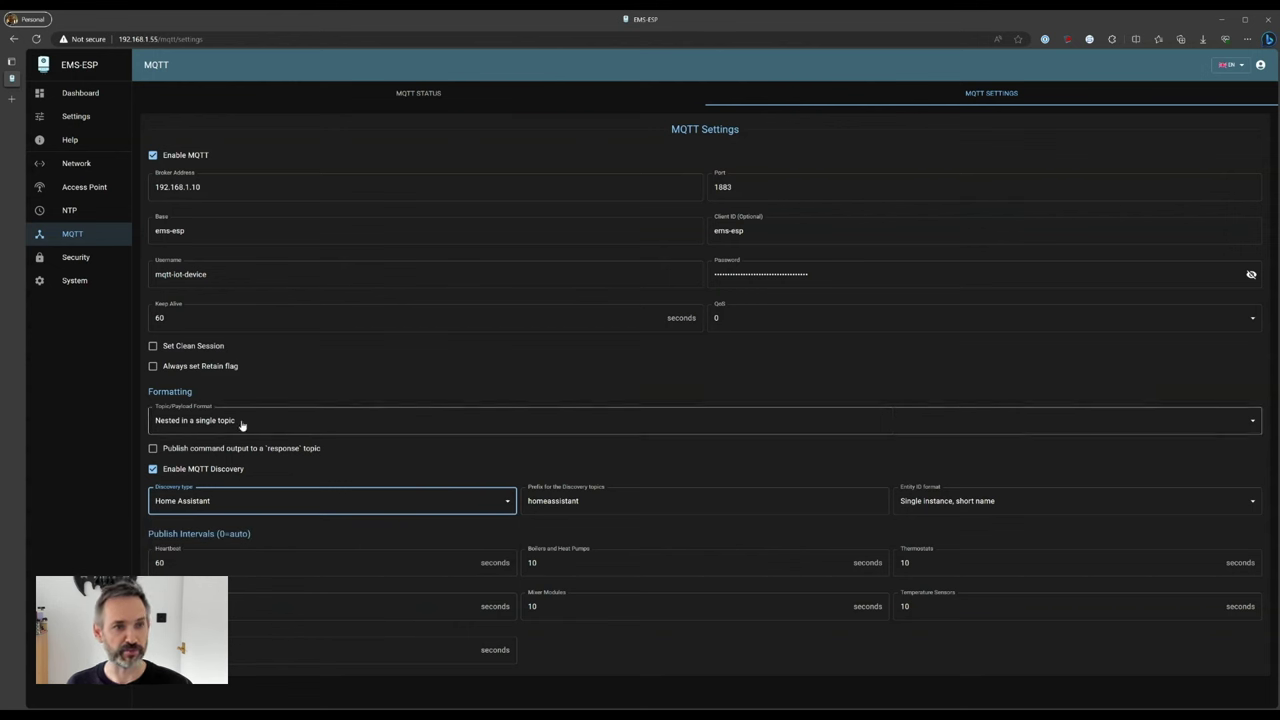
# - Check the gateway's system status and the dashboard's EMS bus and activity status
pyautogui.click(90, 286)
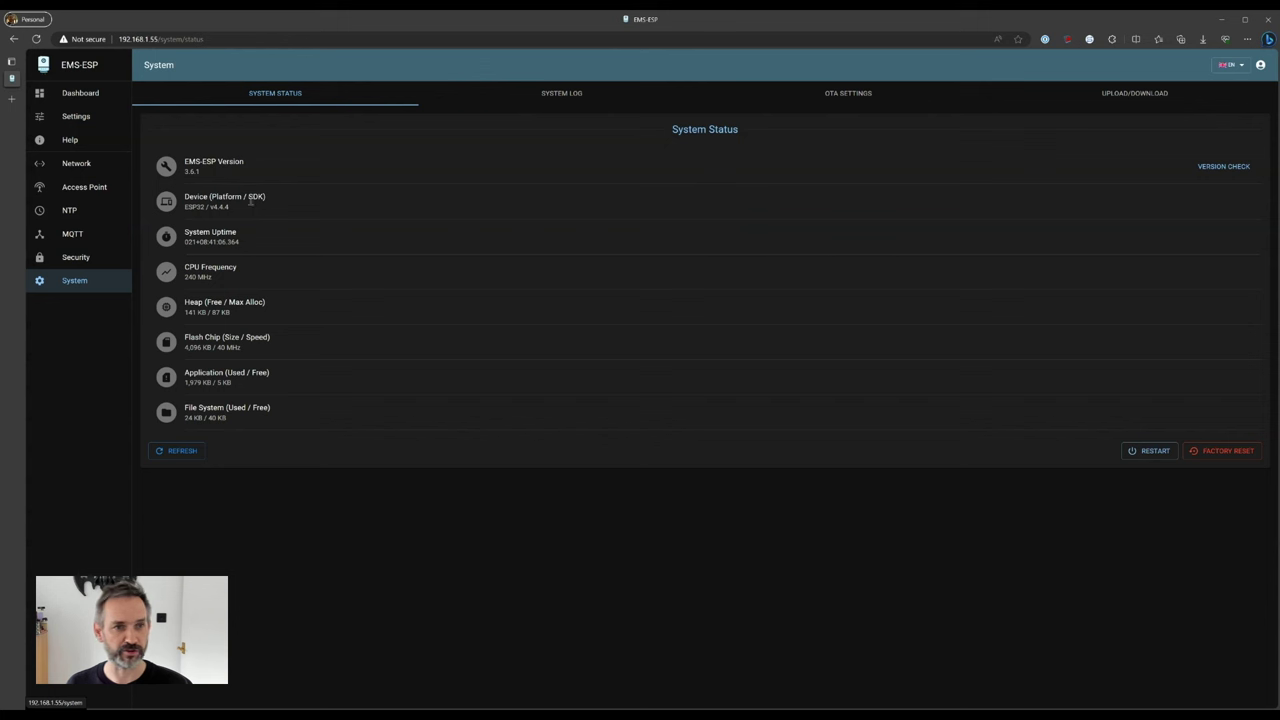
pyautogui.click(88, 96)
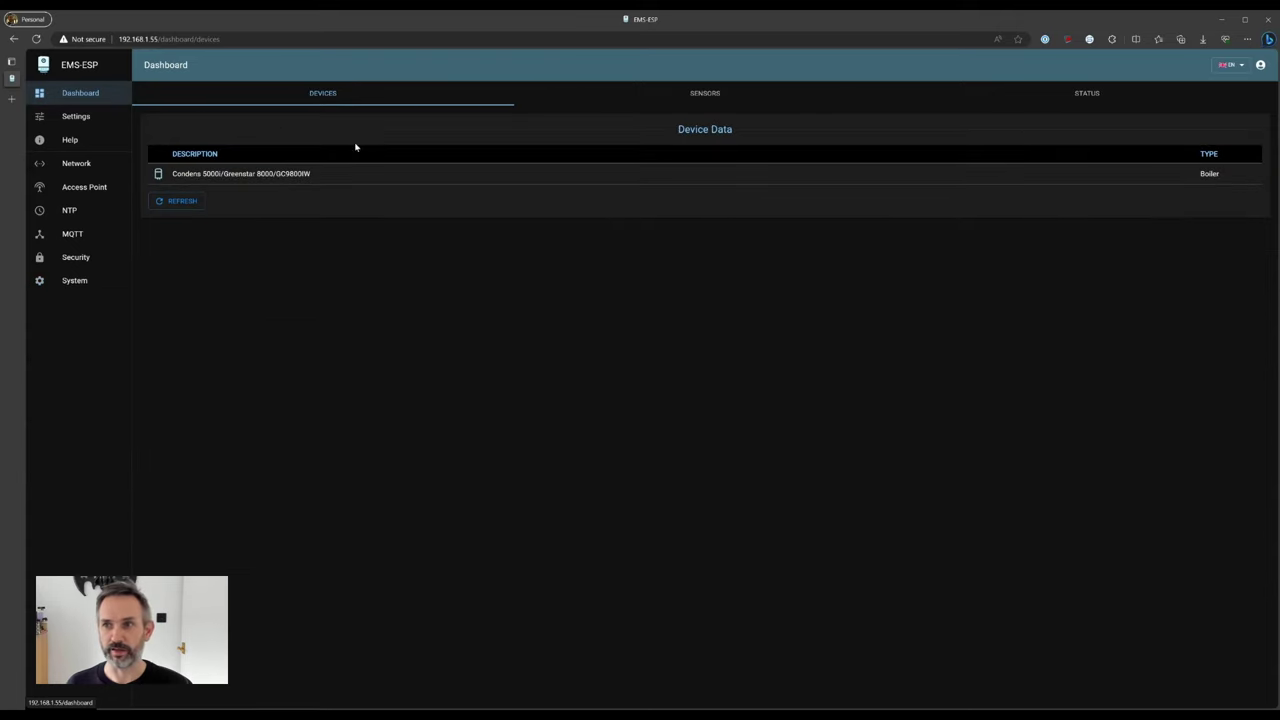
pyautogui.click(1087, 93)
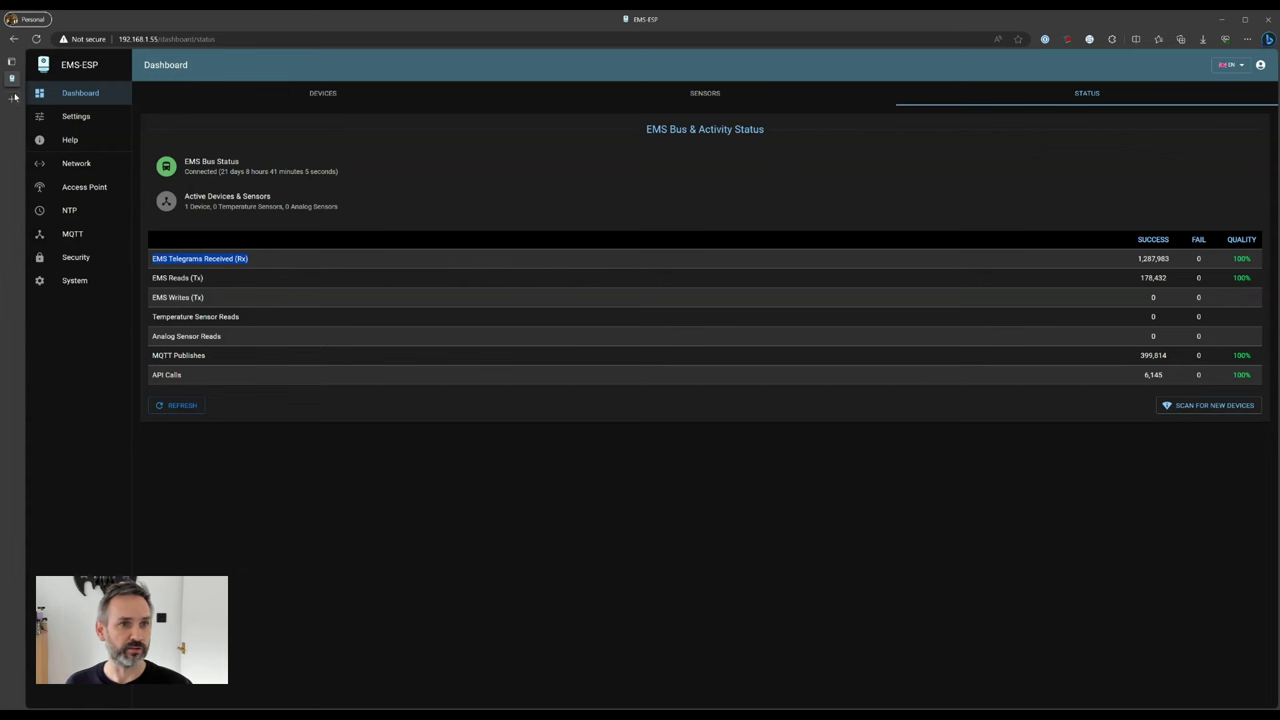
# - Open Home Assistant at 192.168.1.10:8123 in a new browser tab
pyautogui.hotkey('ctrl', 't')
pyautogui.write('192.168.1.10:8123')
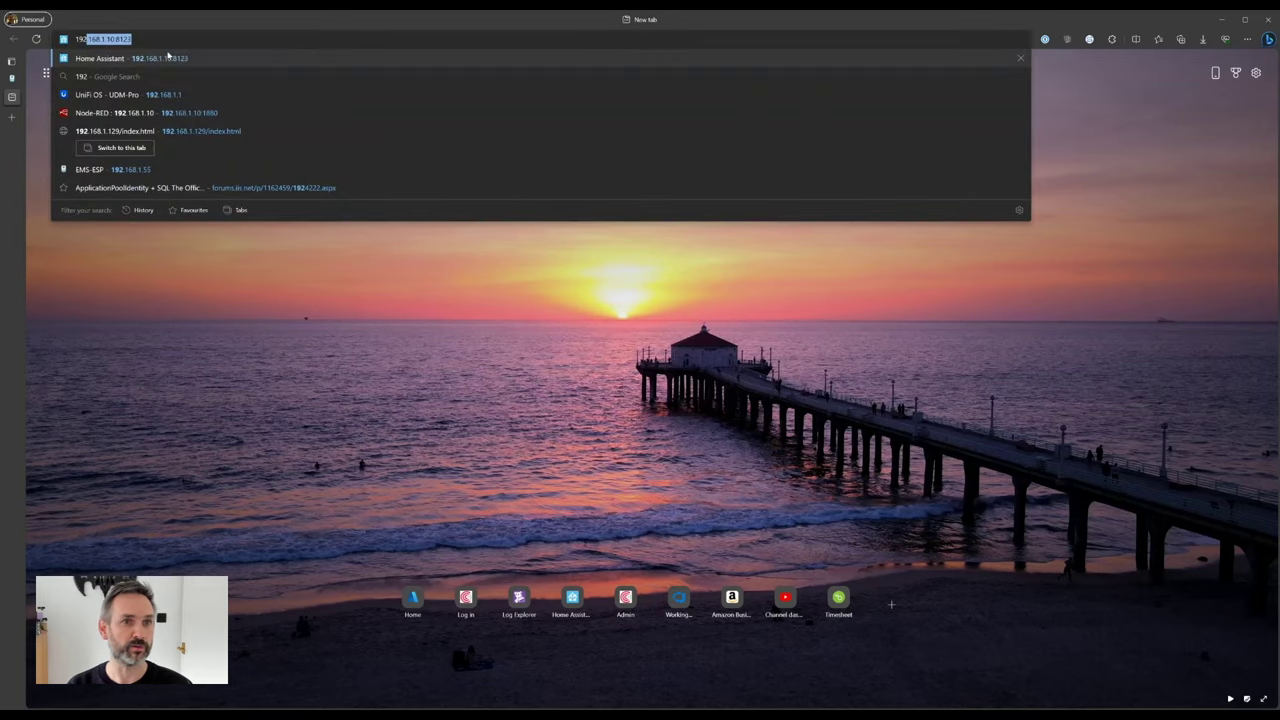
pyautogui.click(168, 57)
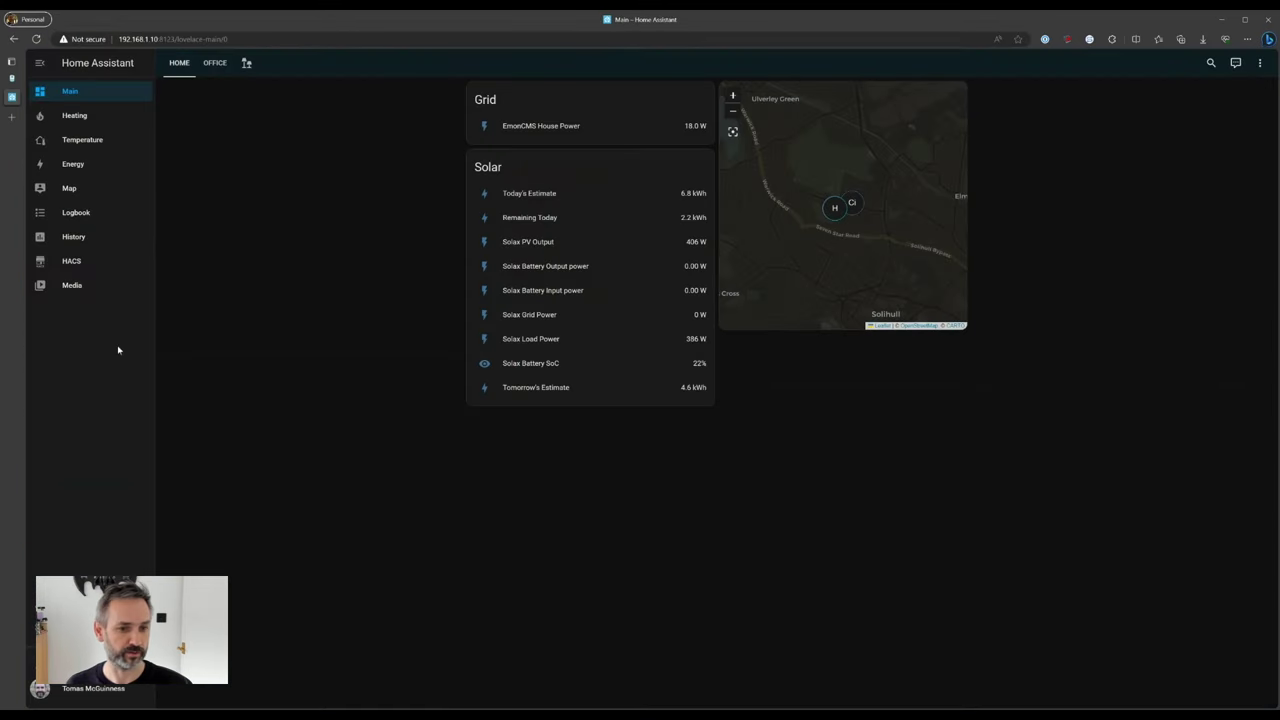
# - Show the devices that belong to the configured MQTT integration in Home Assistant
pyautogui.click(60, 640)
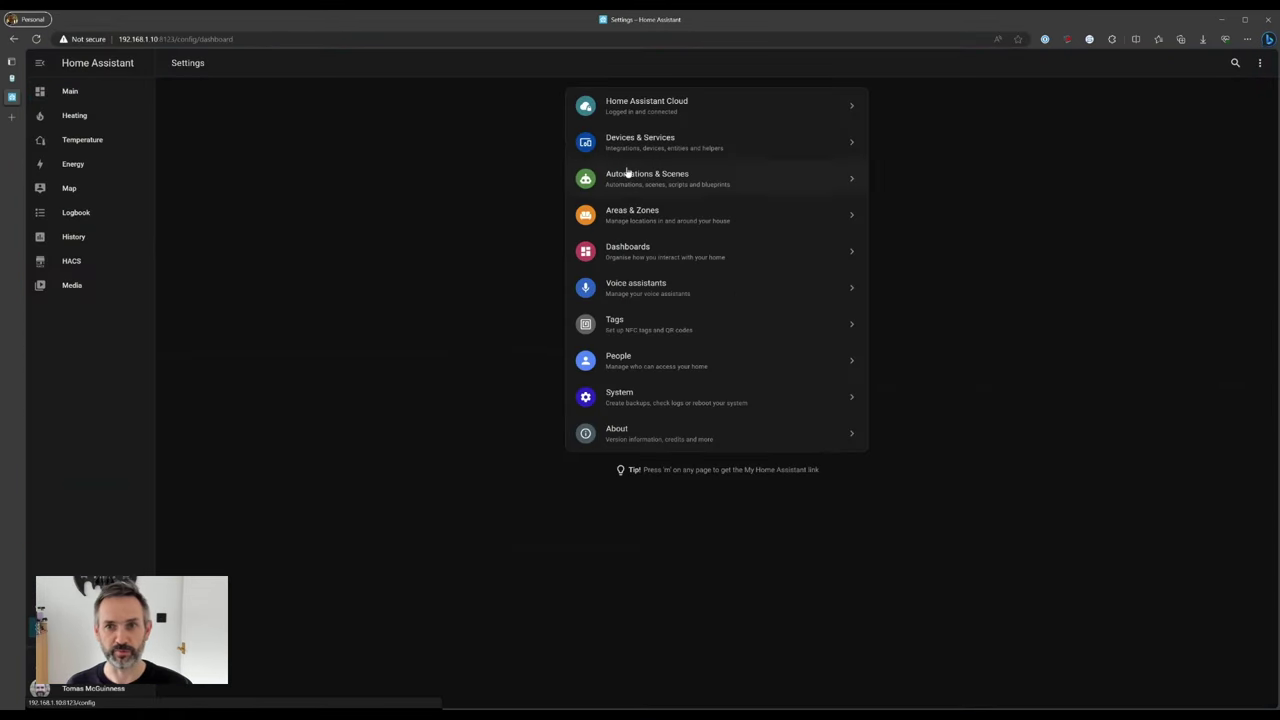
pyautogui.click(644, 142)
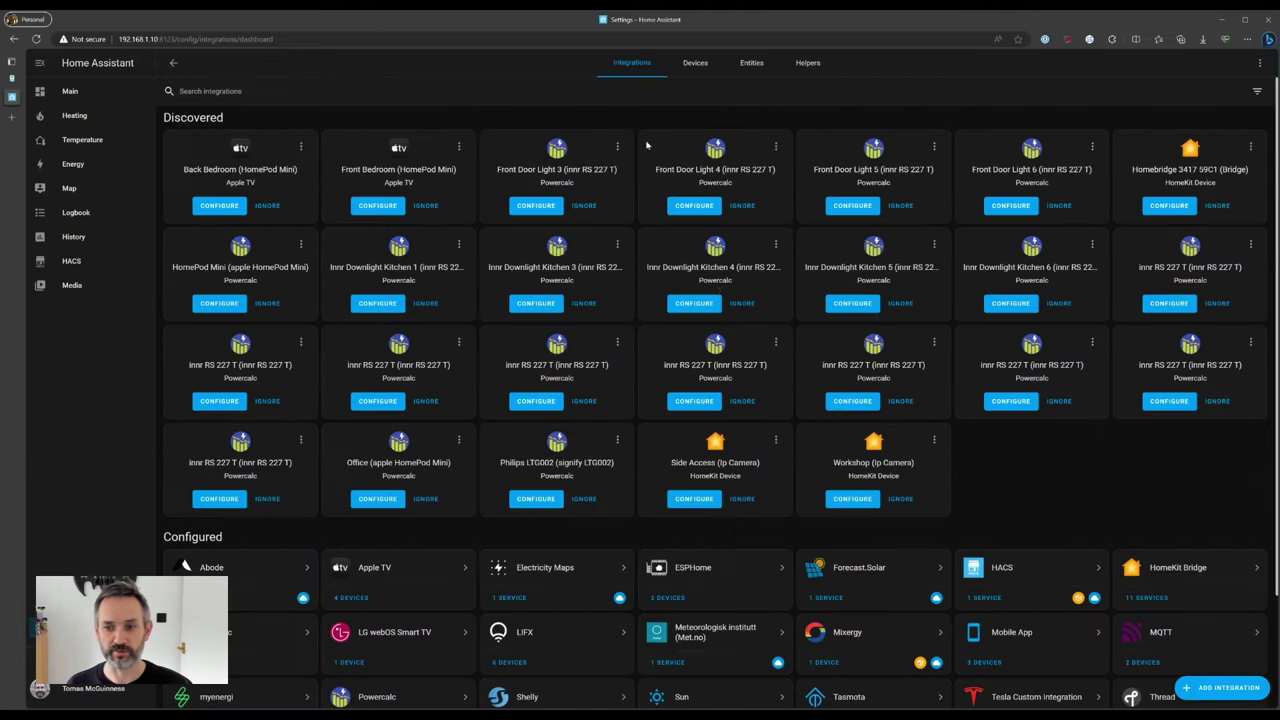
pyautogui.scroll(-1, 818, 388)
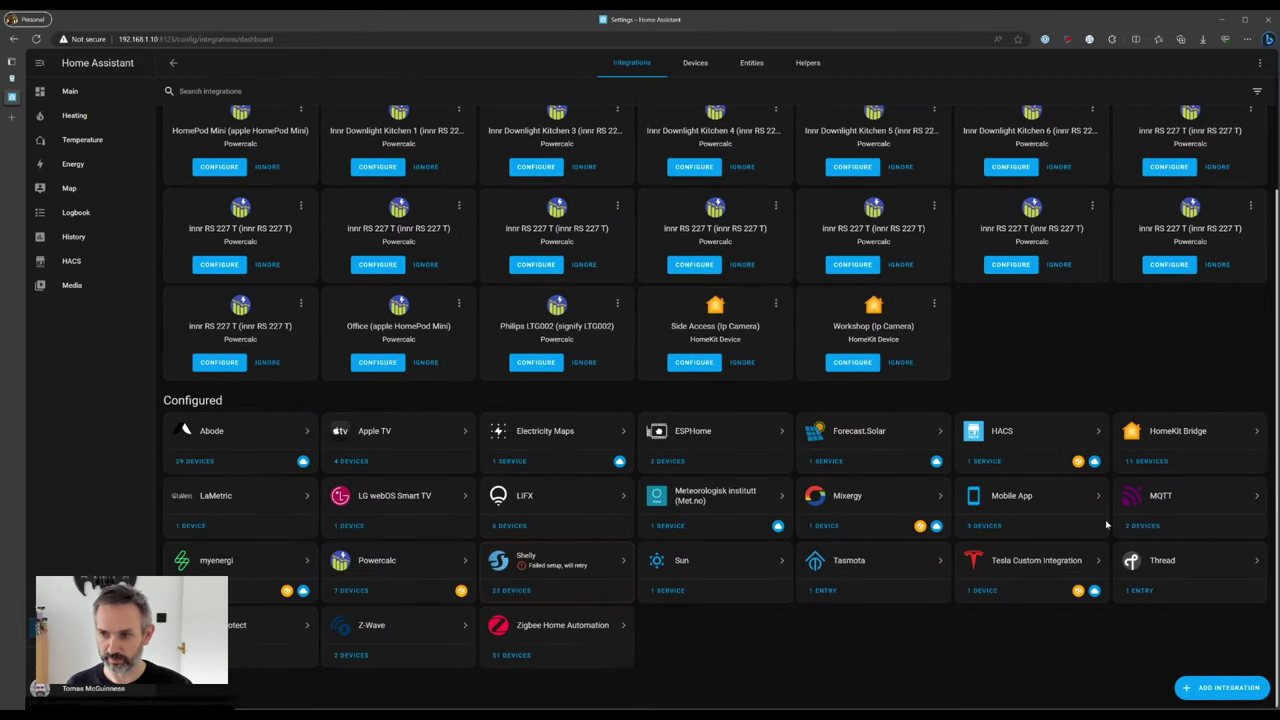
pyautogui.click(1145, 525)
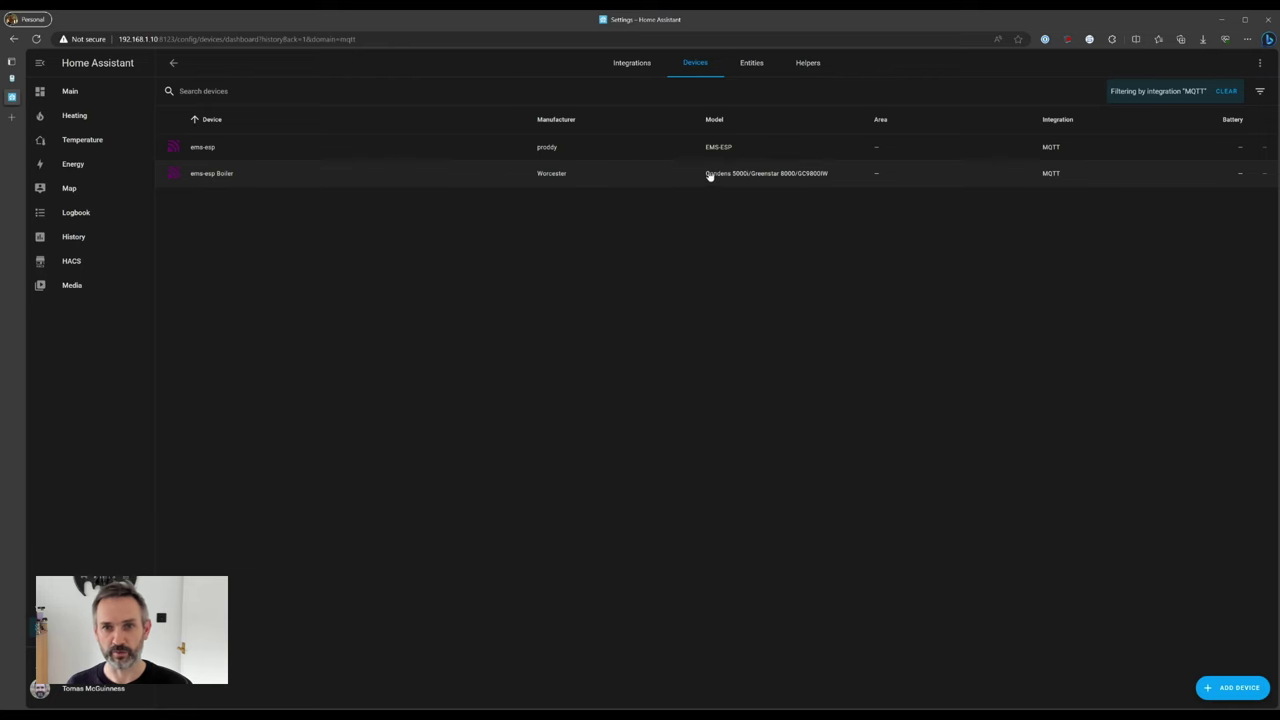
# - Open the ems-esp Boiler device and examine its controls and sensors
pyautogui.click(547, 178)
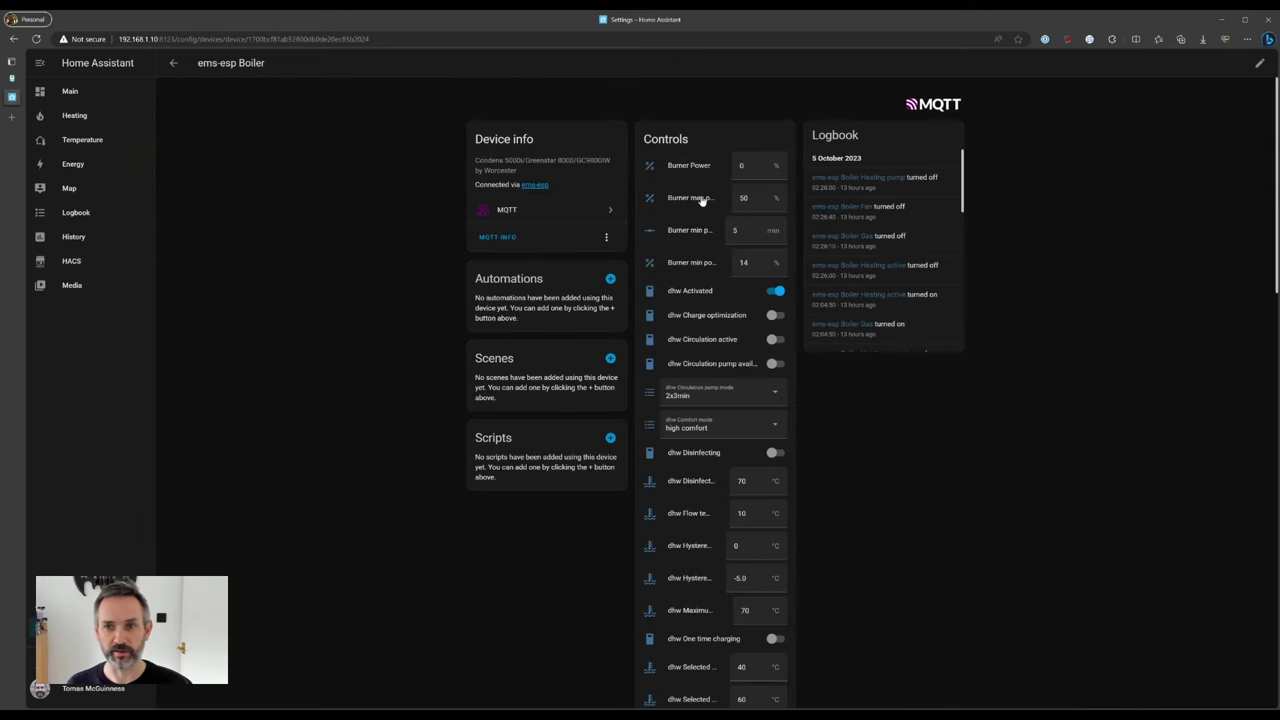
pyautogui.scroll(-1, 686, 166)
pyautogui.scroll(1, 681, 166)
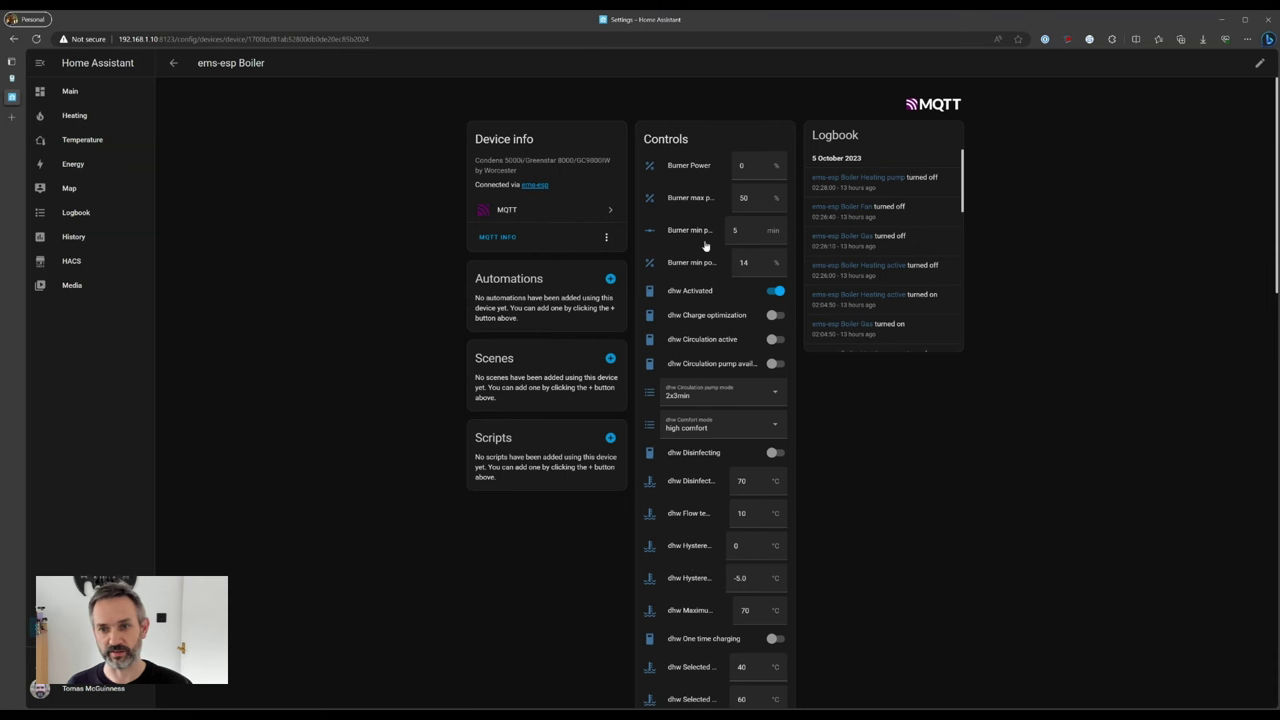
pyautogui.scroll(-15, 705, 332)
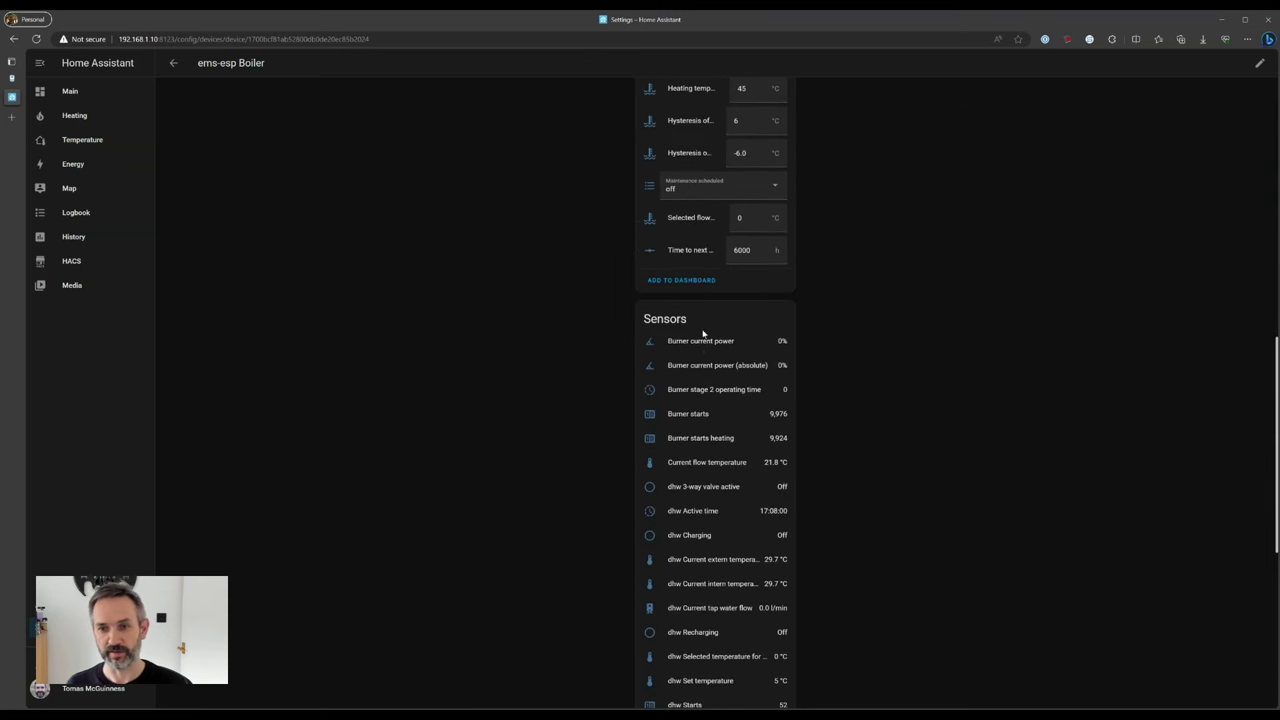
pyautogui.scroll(-5, 699, 350)
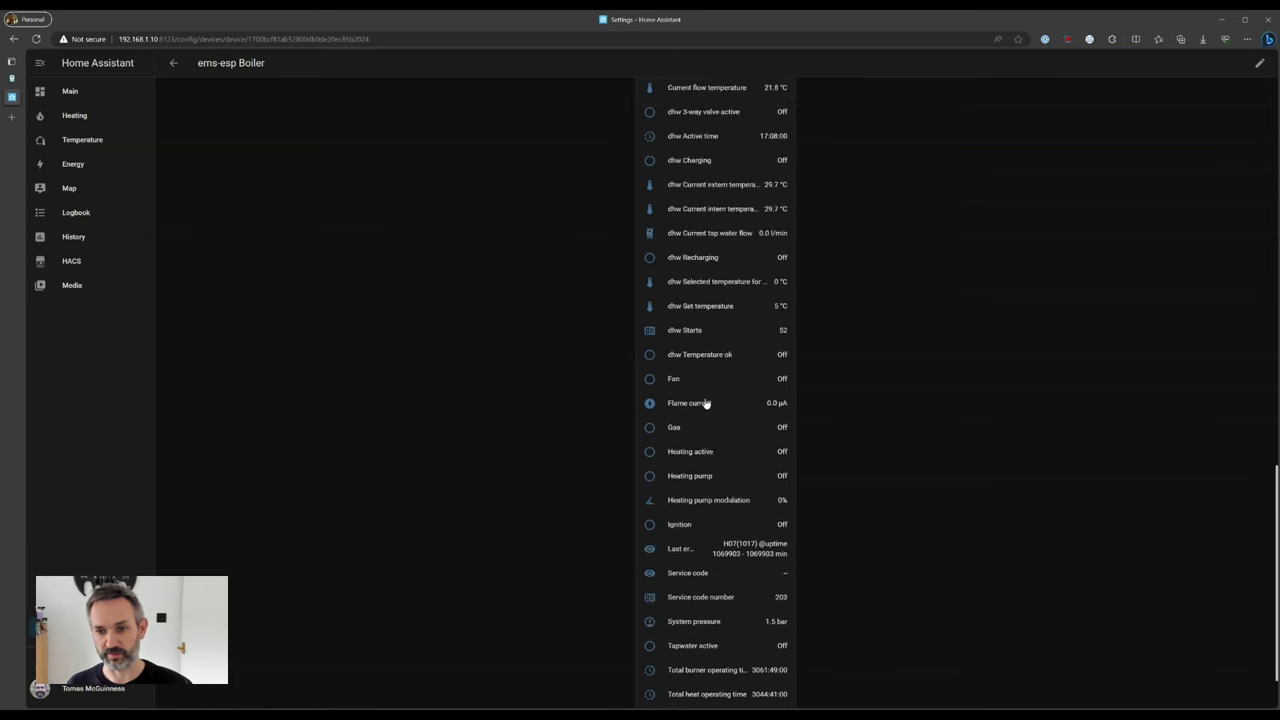
pyautogui.scroll(20, 706, 402)
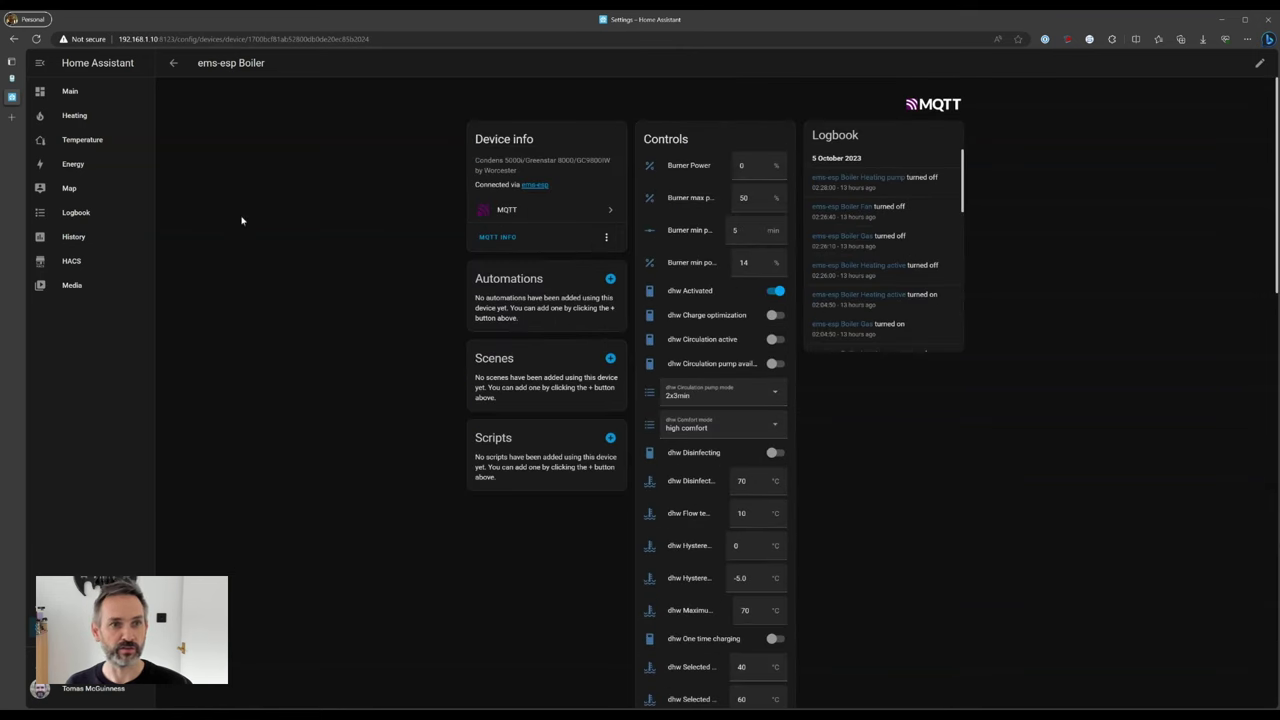
# - Open the Heating dashboard in Home Assistant
pyautogui.click(89, 119)
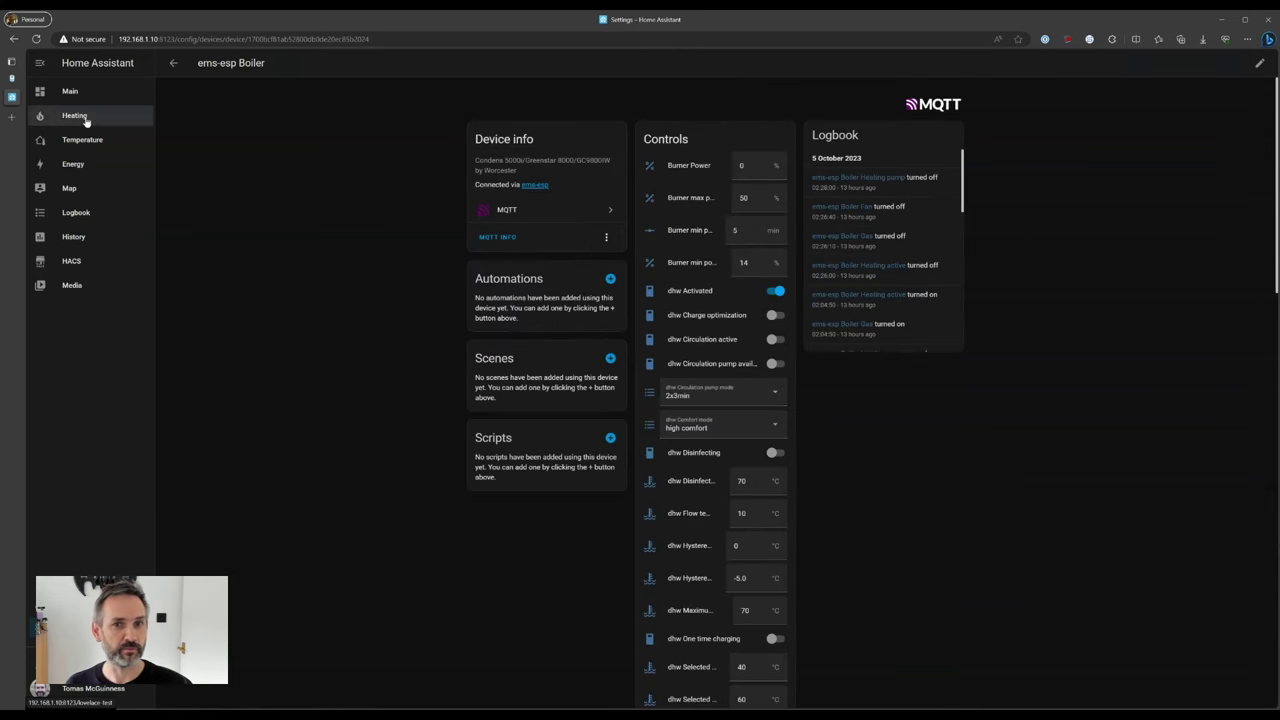